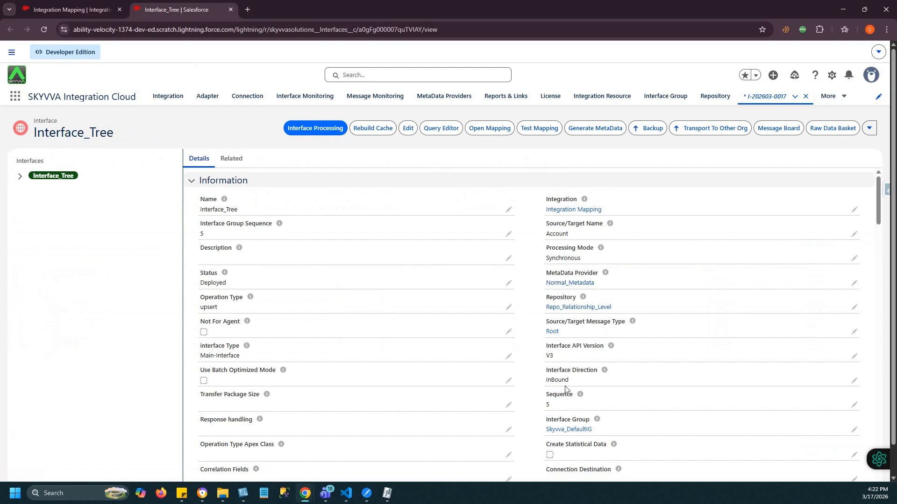
- Open the mapping of Interface_Tree and enlarge the source tree to expand the Case_Test01 node
click(485, 132)
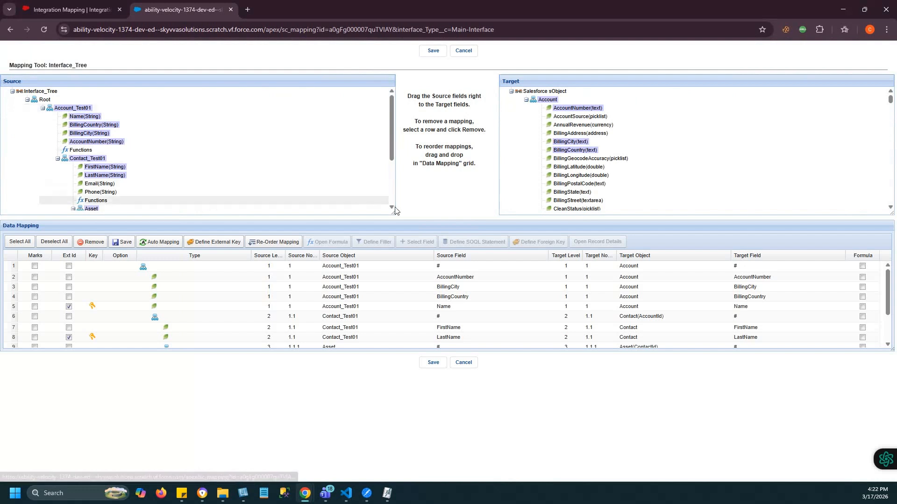
drag(390, 213, 374, 322)
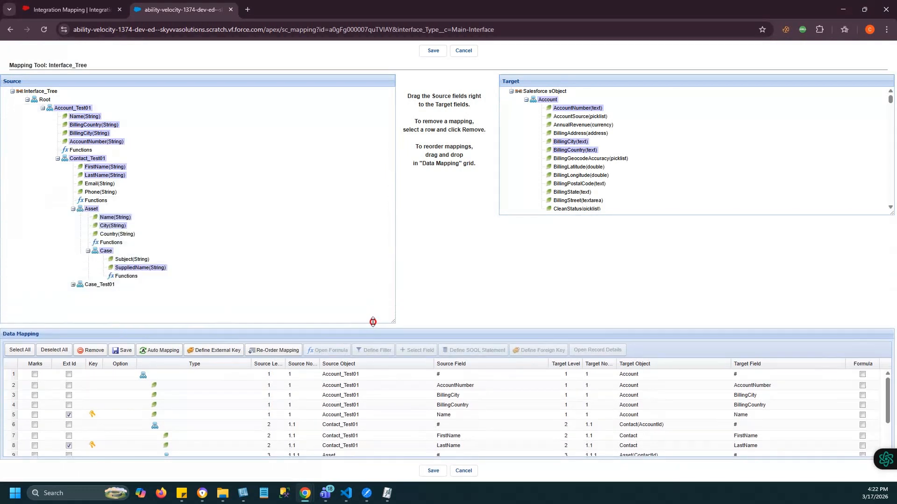
click(72, 285)
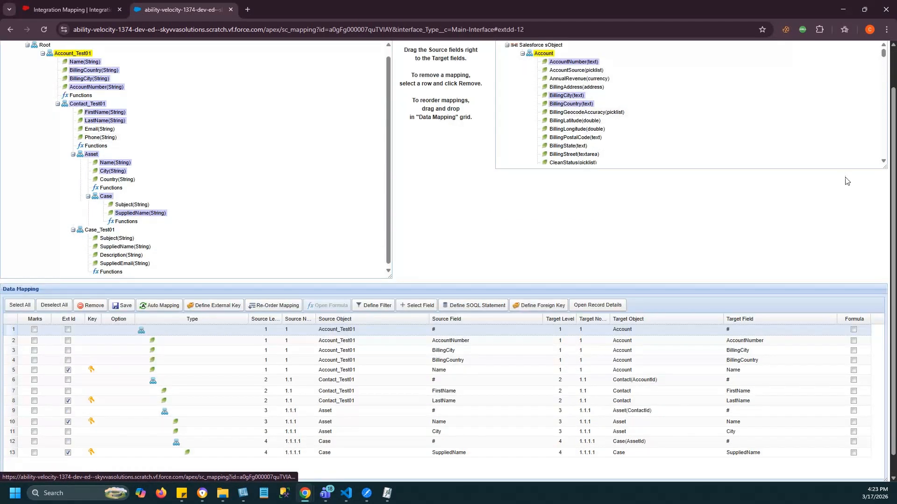
- Enlarge the target tree and map the Phone field of Contact_Test01 to the Account object's Phone field
drag(884, 167, 883, 267)
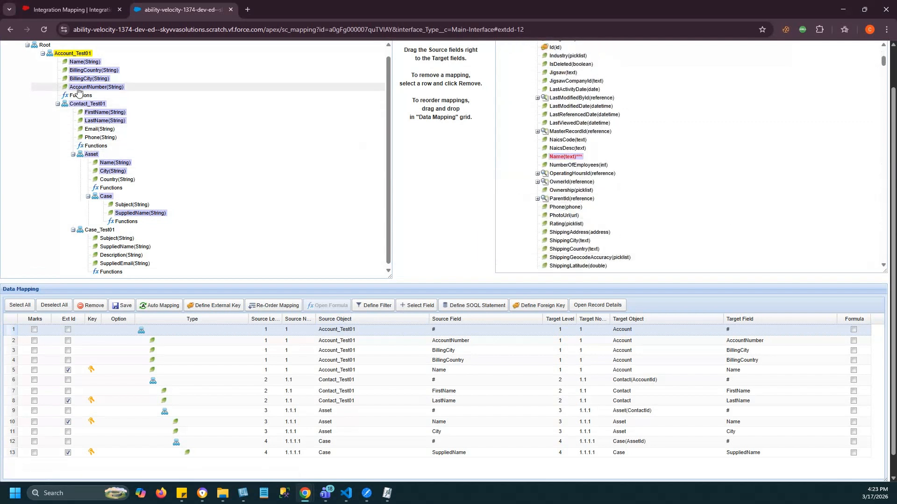
click(102, 138)
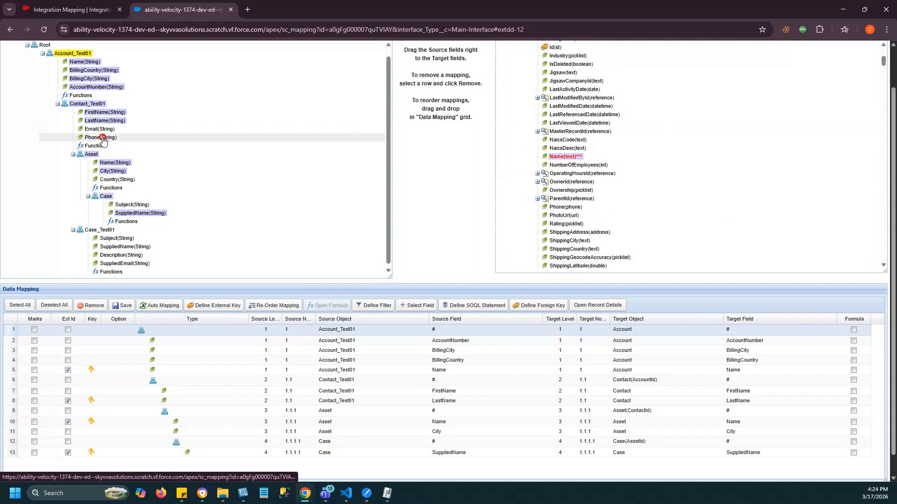
drag(103, 140, 569, 207)
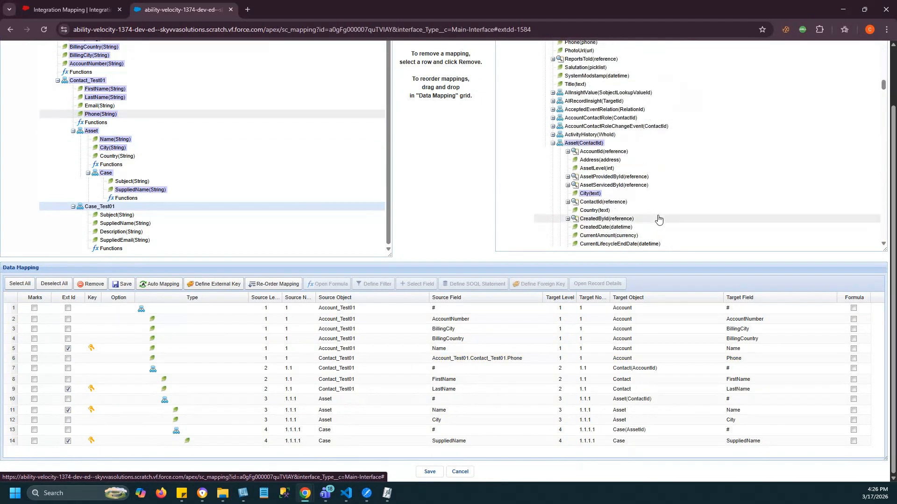
- Map Case_Test01's Description and SuppliedName to the Description and skyvvasolutions__Country__c fields of the target Asset(ContactId)
scroll(604, 143, down, 2)
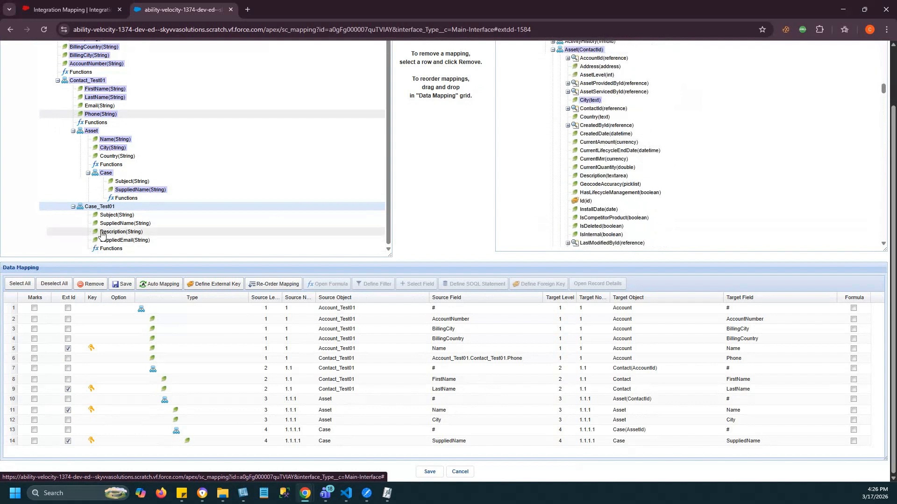
drag(109, 235, 610, 131)
scroll(621, 218, down, 1)
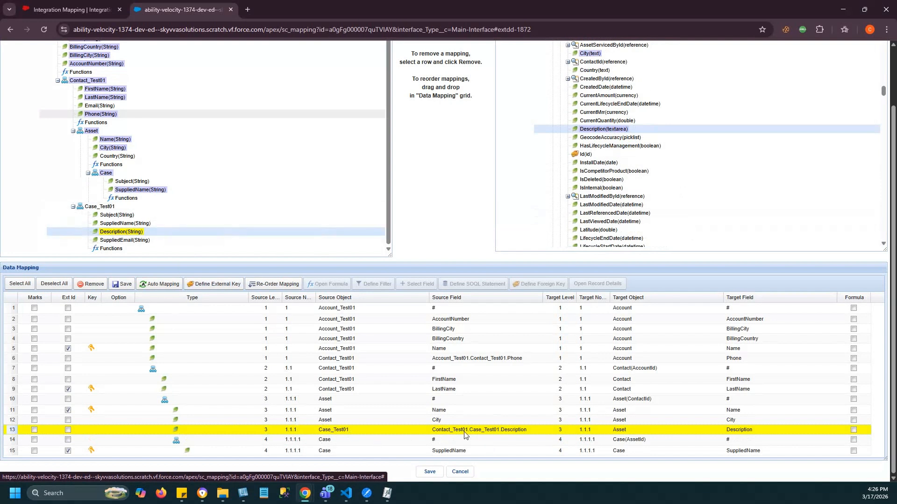
scroll(612, 176, down, 4)
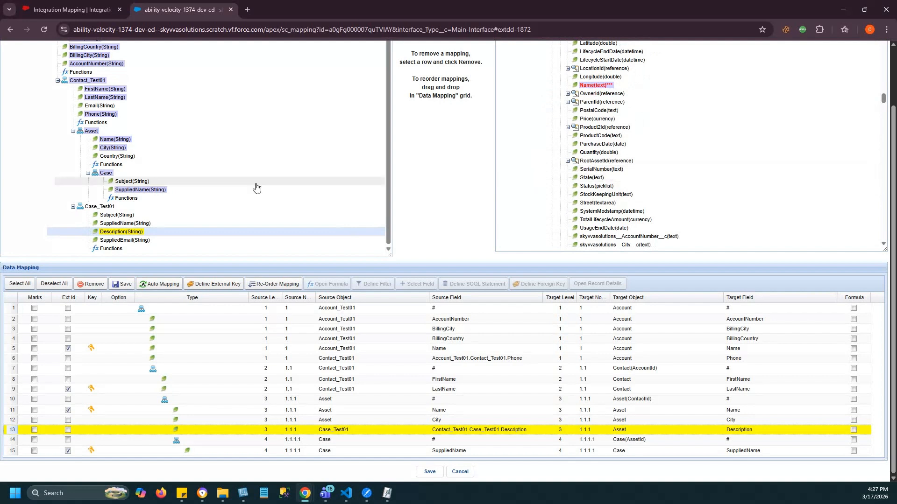
drag(123, 224, 631, 211)
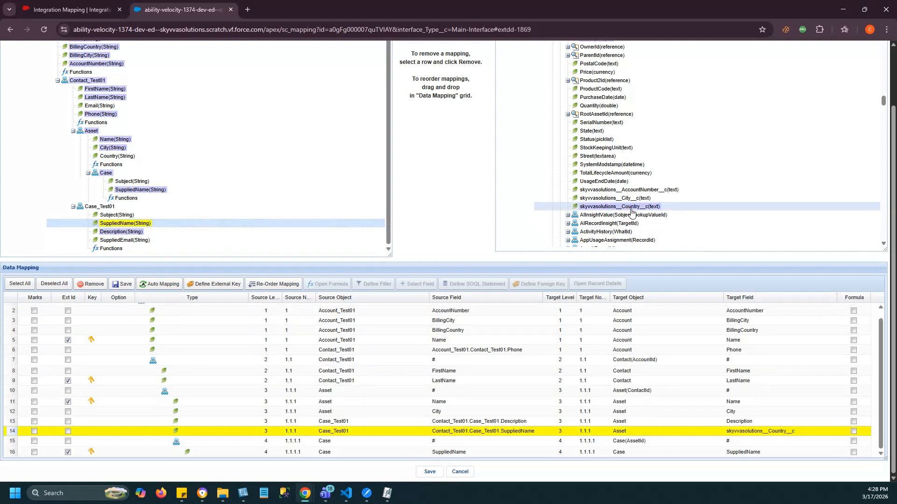
- Map the Email field of Contact_Test01 to the SuppliedEmail field of the target Case(AssetId)
click(526, 440)
scroll(609, 191, down, 5)
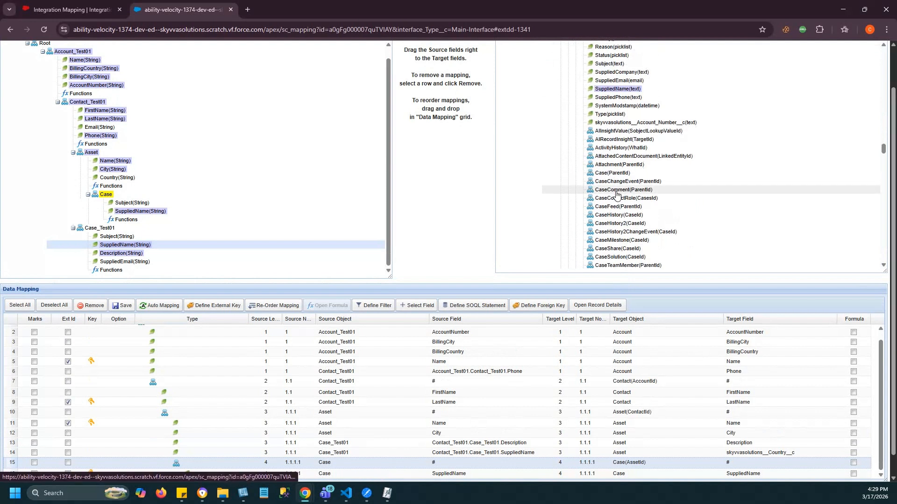
scroll(616, 194, up, 1)
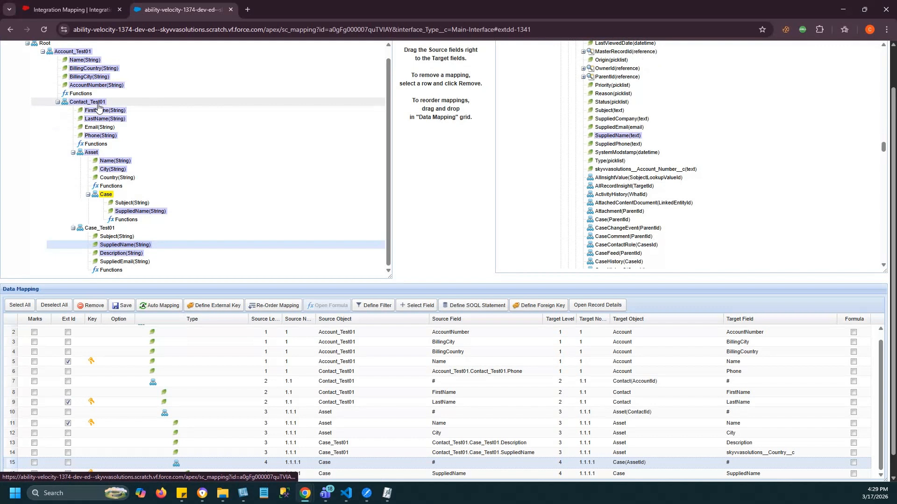
drag(88, 128, 624, 130)
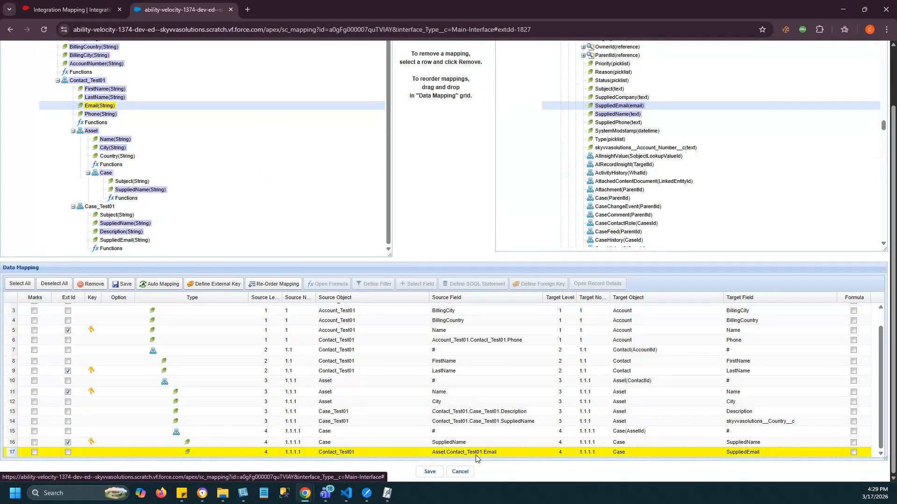
- Map Account_Test01's AccountNumber to the target Case's skyvvasolutions__Account_Number__c field and widen the mapping grid's Source Field column
scroll(720, 216, up, 3)
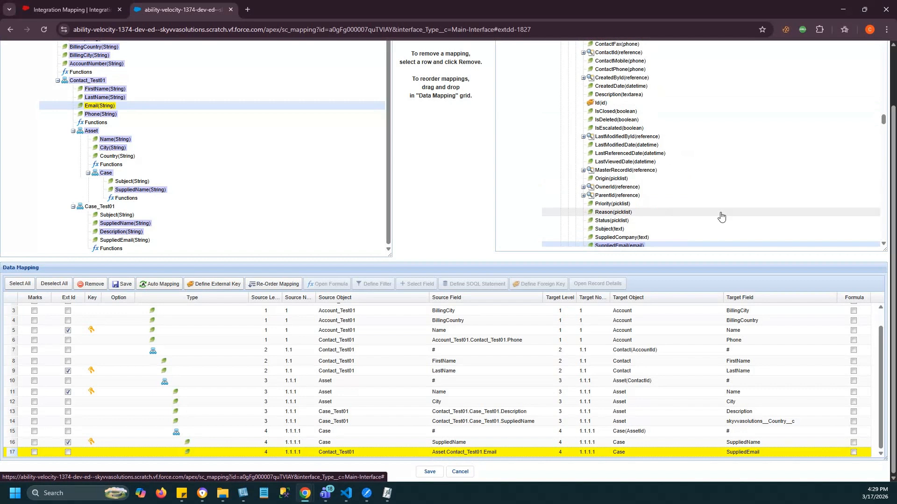
scroll(721, 216, down, 2)
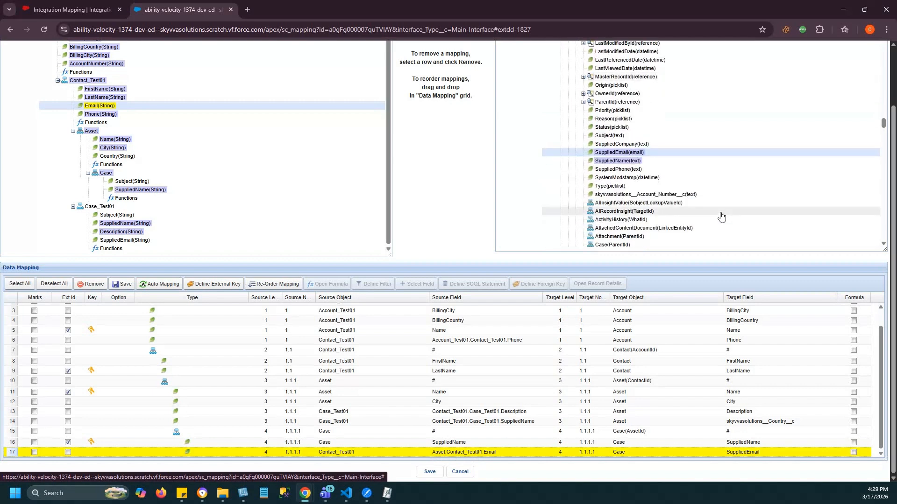
scroll(118, 88, up, 1)
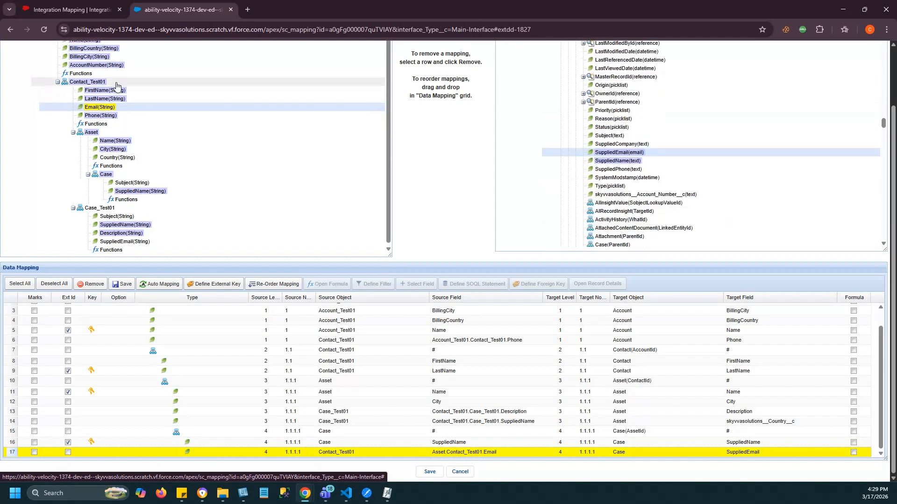
scroll(116, 86, up, 3)
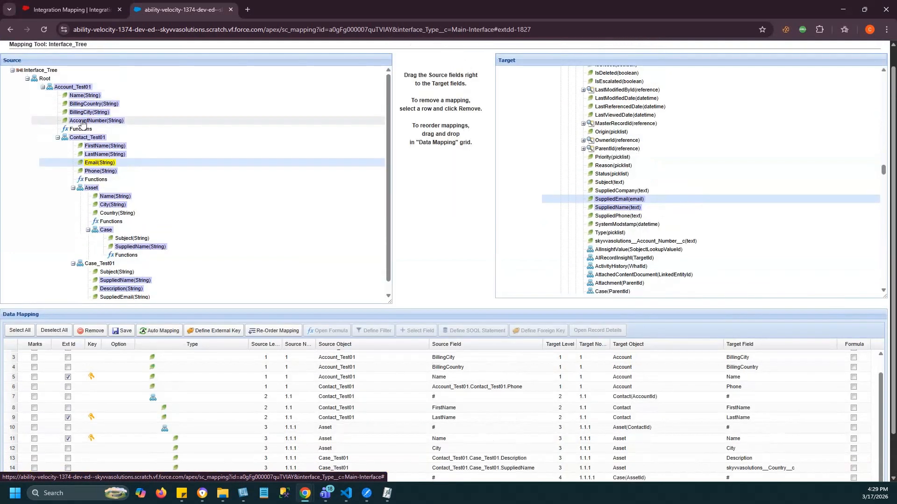
drag(82, 123, 626, 242)
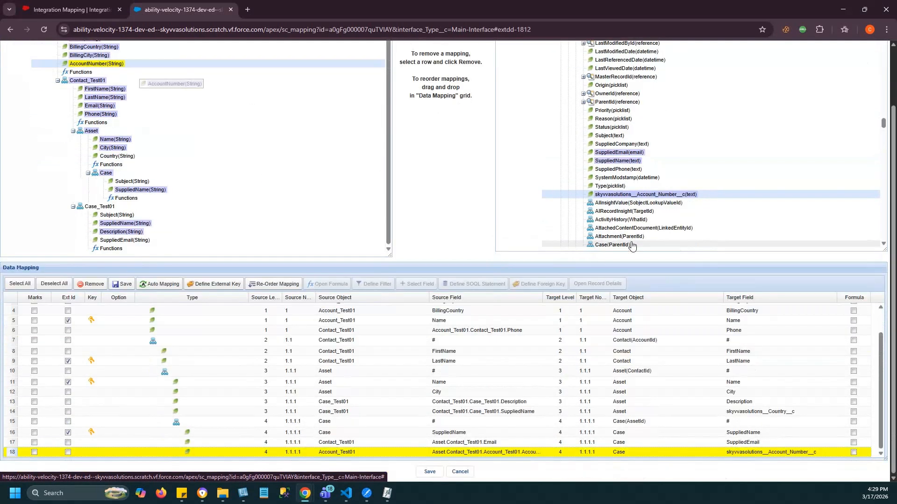
scroll(631, 246, down, 2)
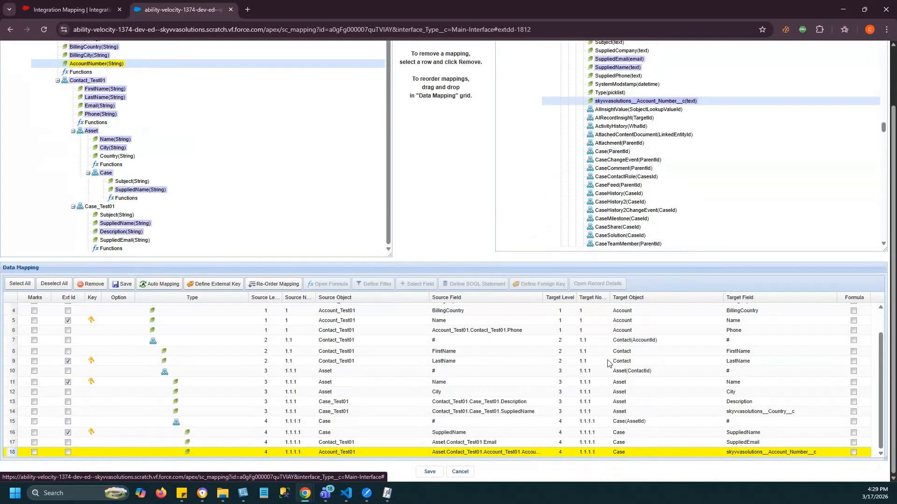
drag(543, 297, 618, 297)
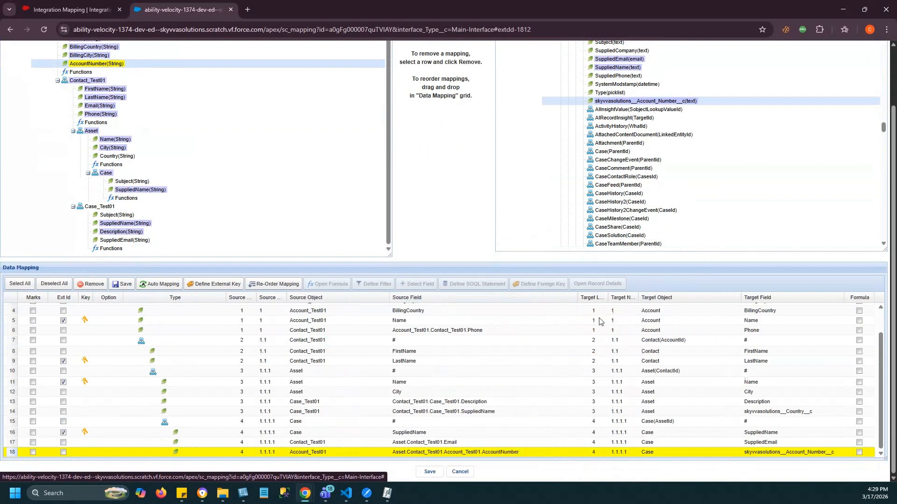
- Map the source Asset's Country to Contact's OtherCountry and Case_Test01's Subject to the target Case's Subject, and save the mapping
click(323, 423)
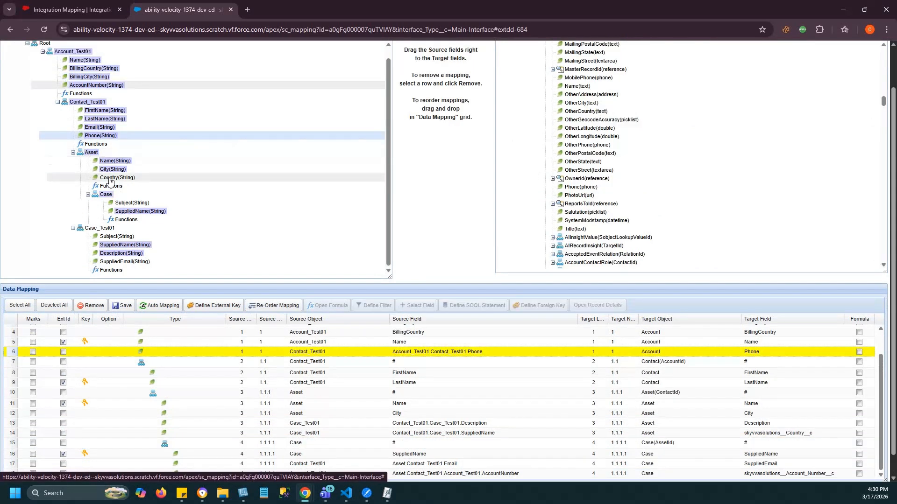
drag(108, 179, 595, 112)
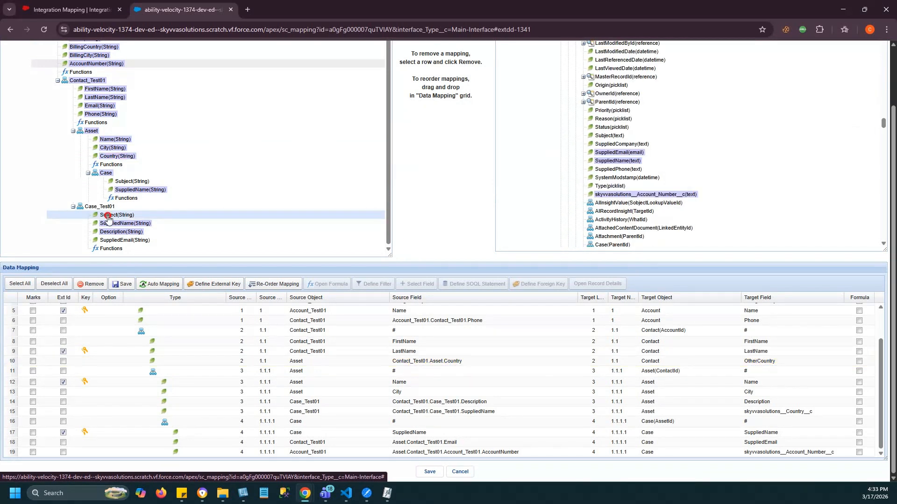
drag(108, 217, 605, 136)
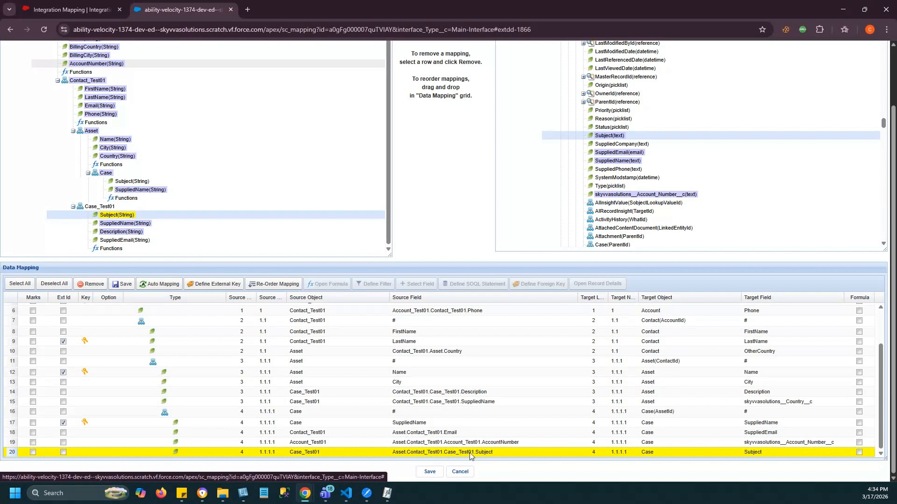
click(432, 472)
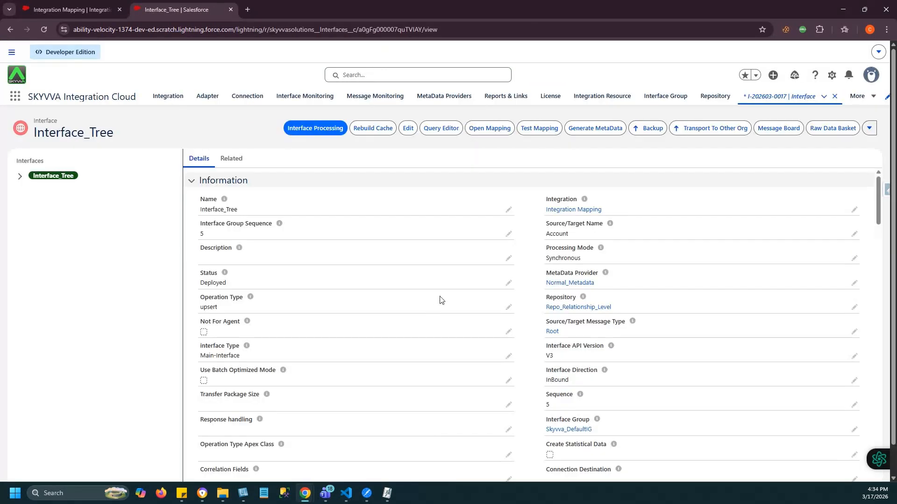
- Execute a mapping test of Interface_Tree with the sample Account_Test01 JSON payload
click(534, 128)
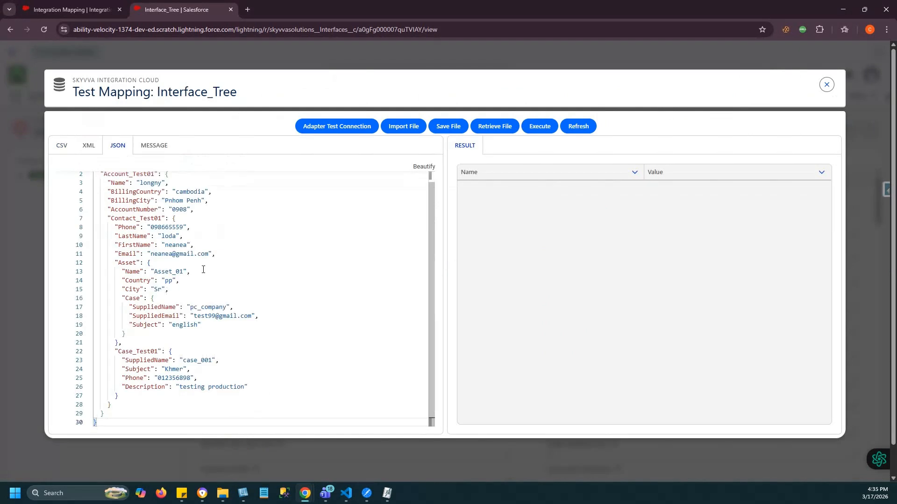
scroll(204, 270, up, 1)
click(531, 124)
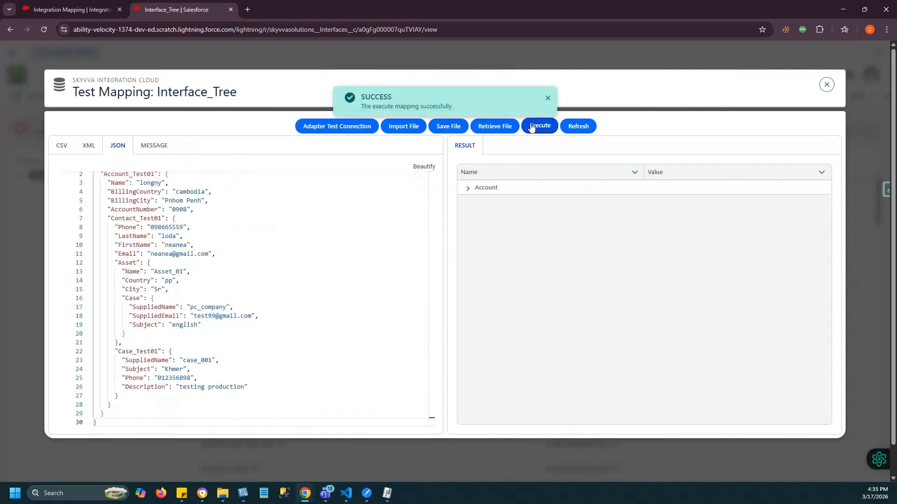
- Expand the Account, Contact and Asset nodes in the mapping test result
click(468, 188)
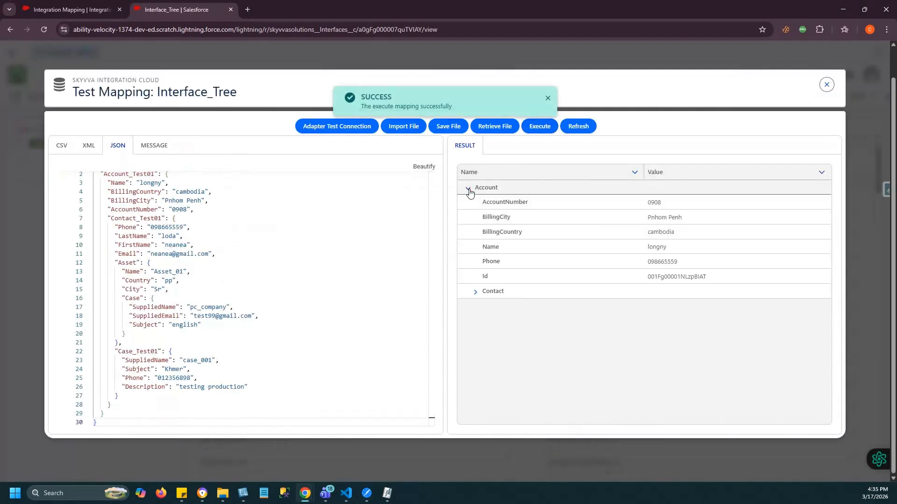
click(475, 293)
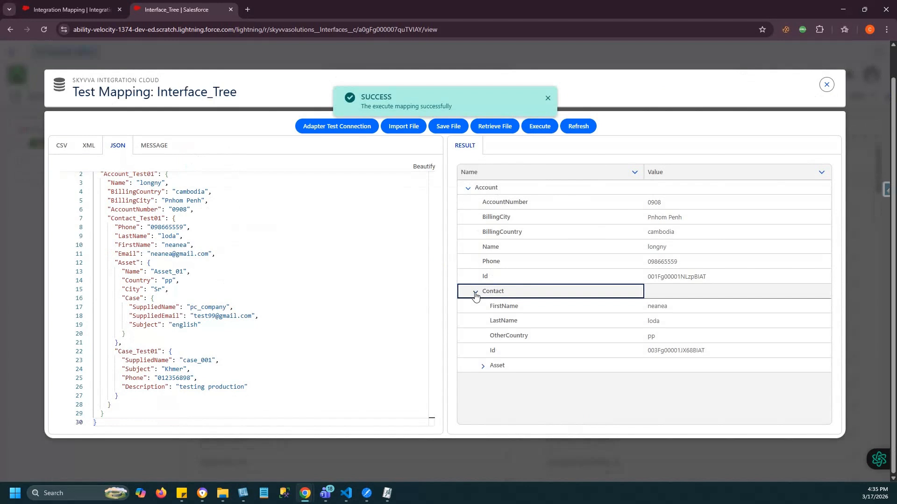
click(482, 368)
scroll(481, 373, down, 1)
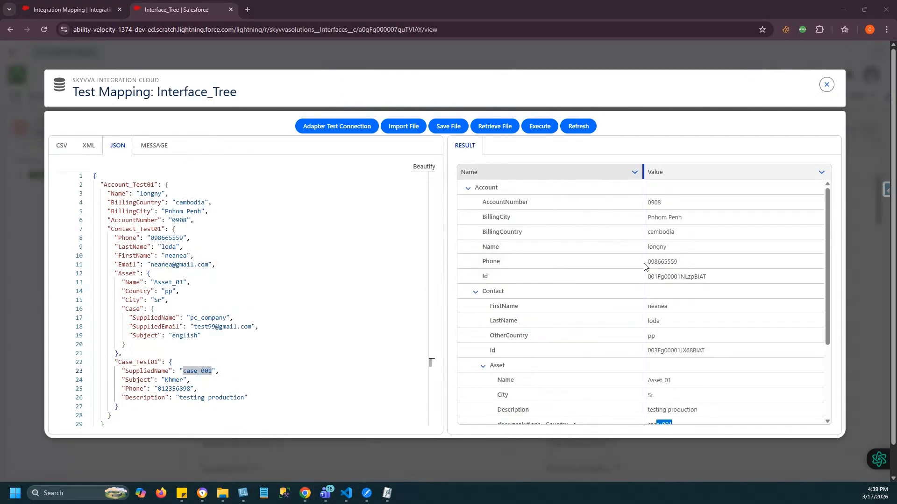
- Compare the result's Account Phone, Contact OtherCountry and Asset Description values with their source fields in the JSON payload
double_click(710, 262)
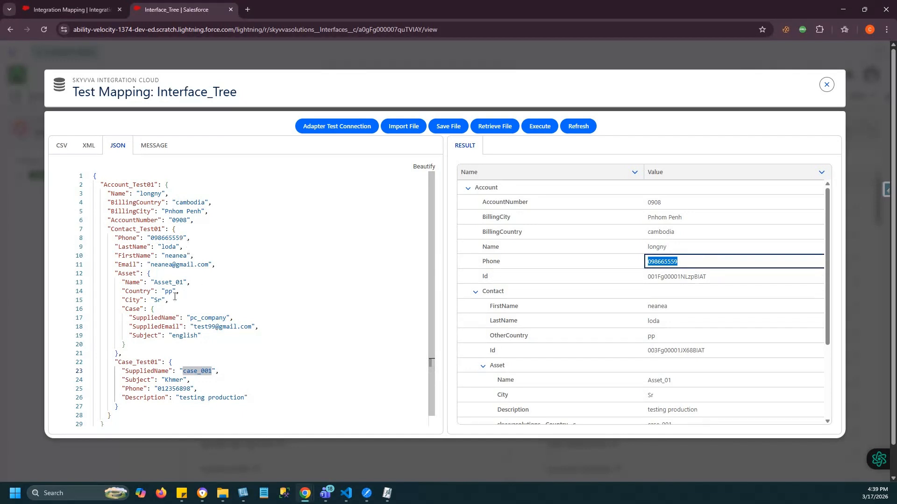
drag(130, 294, 193, 292)
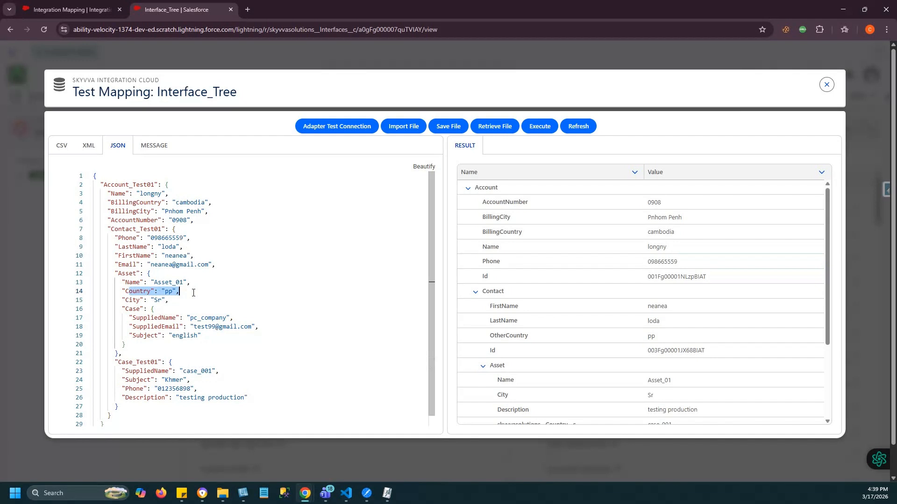
click(611, 335)
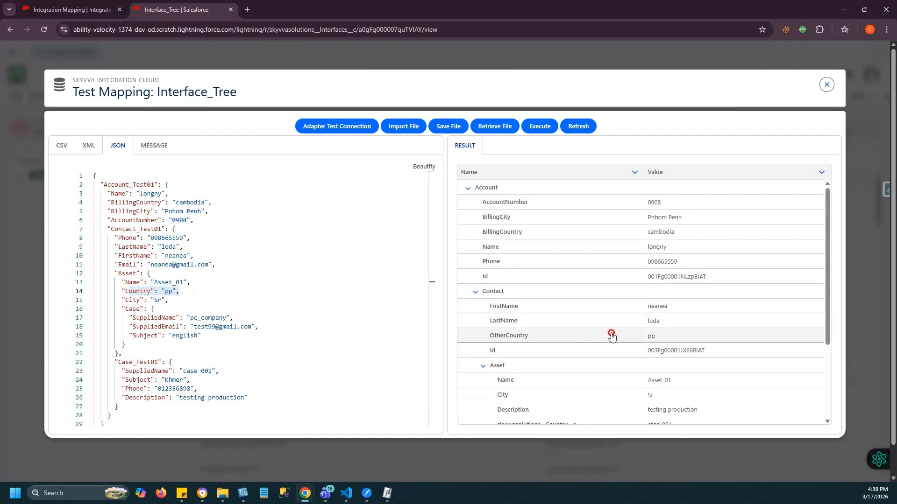
drag(664, 336, 486, 338)
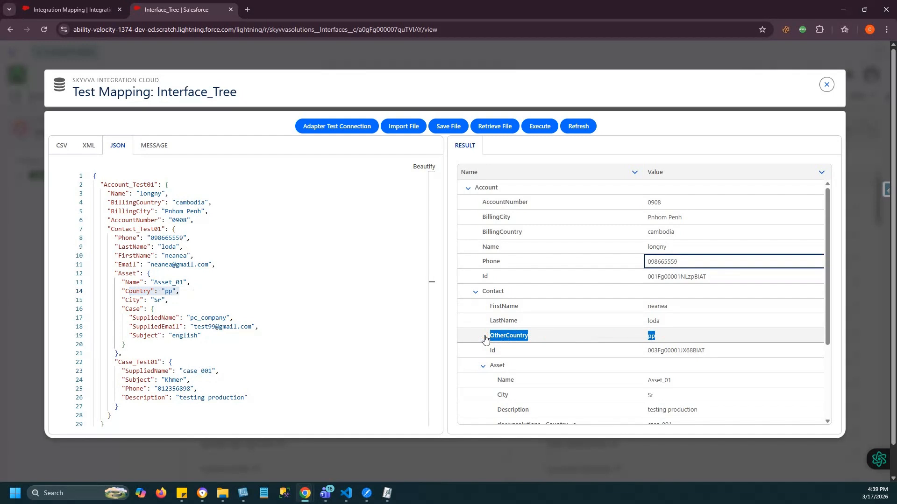
scroll(485, 339, down, 2)
drag(647, 316, 705, 316)
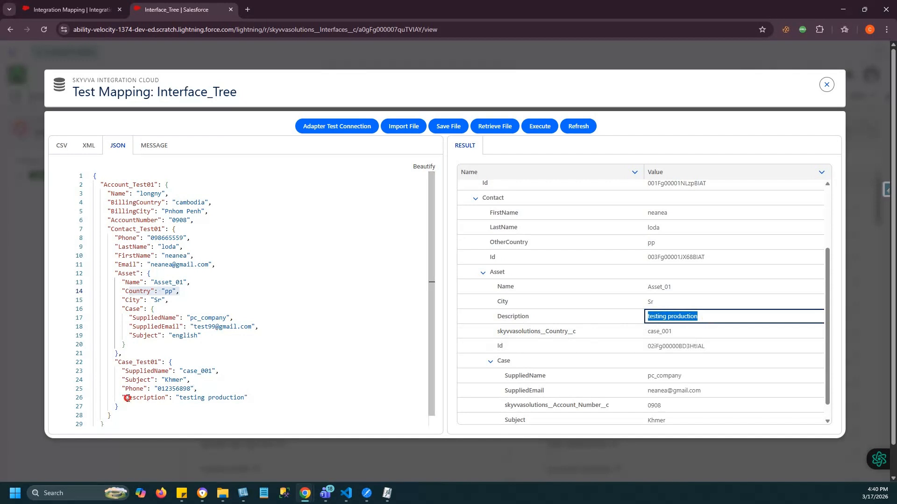
drag(126, 398, 240, 399)
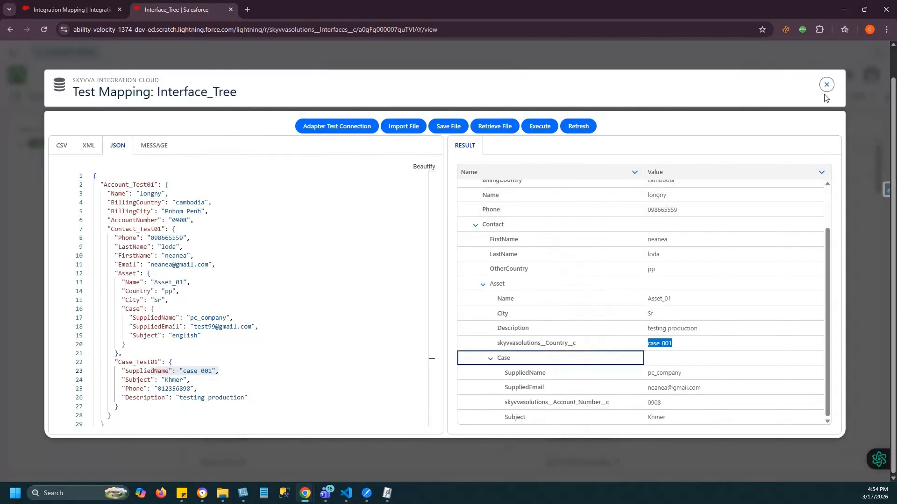
- Close the mapping test, switch to Postman and send the V4 JSON POST request with the interface parameter set to Interface_Tree
click(826, 86)
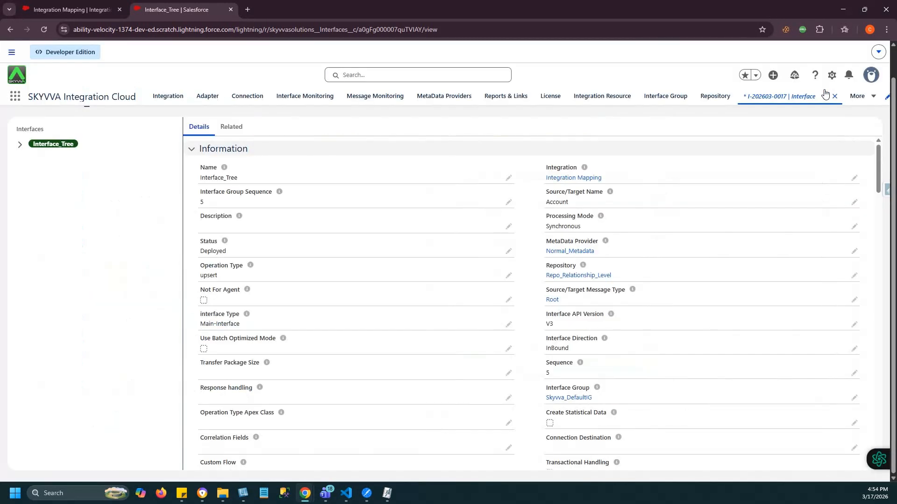
click(367, 495)
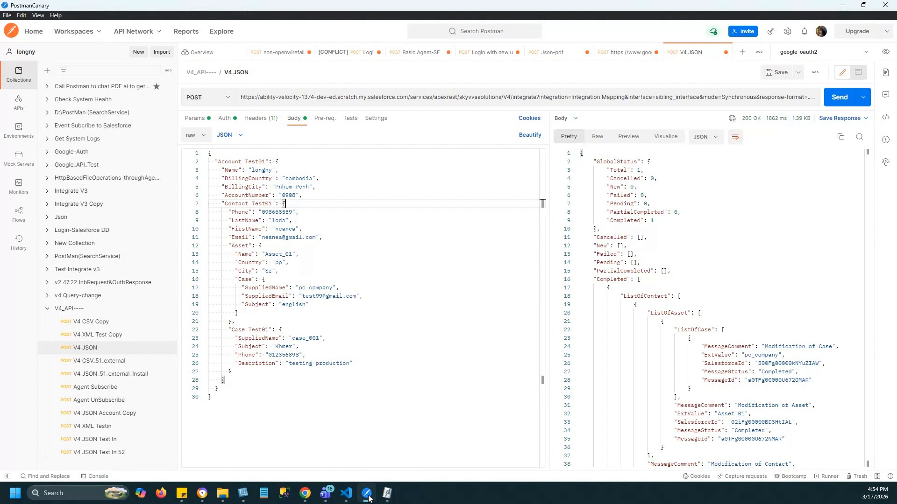
click(350, 178)
click(837, 98)
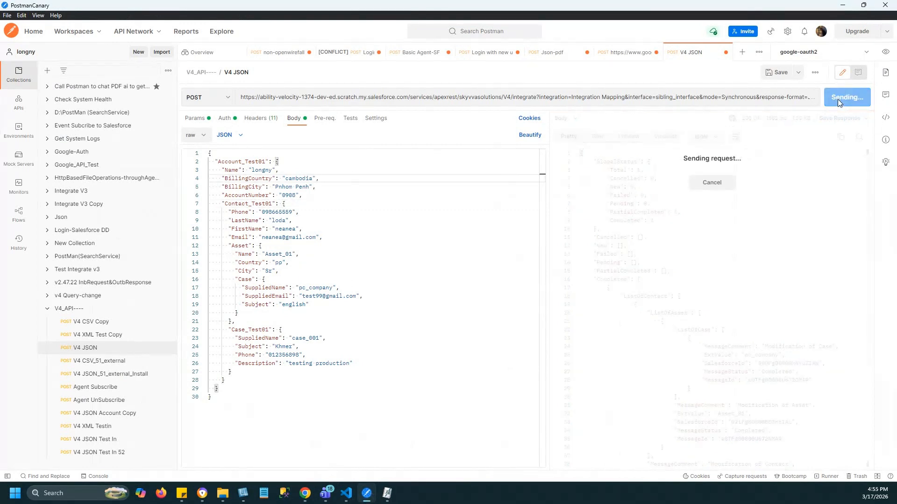
scroll(666, 328, down, 3)
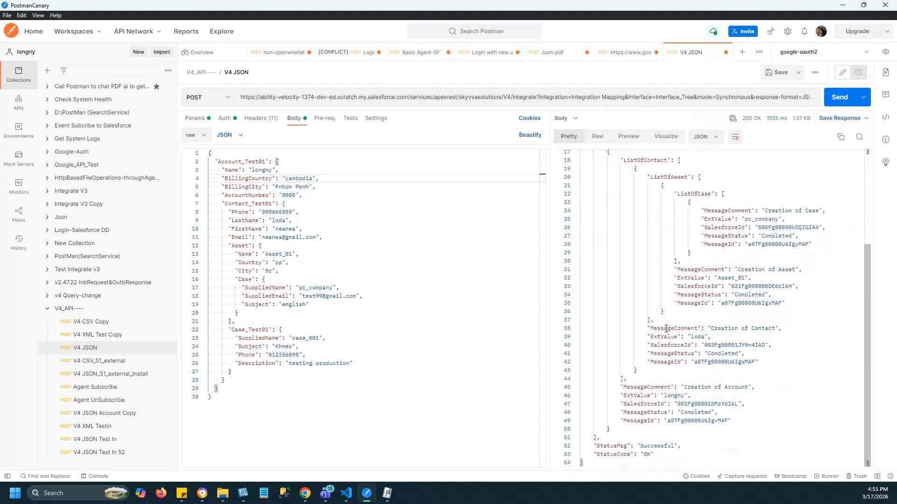
- Return to Chrome and list the Integration Mapping messages in its Message Monitor by applying the filter with default criteria
click(842, 4)
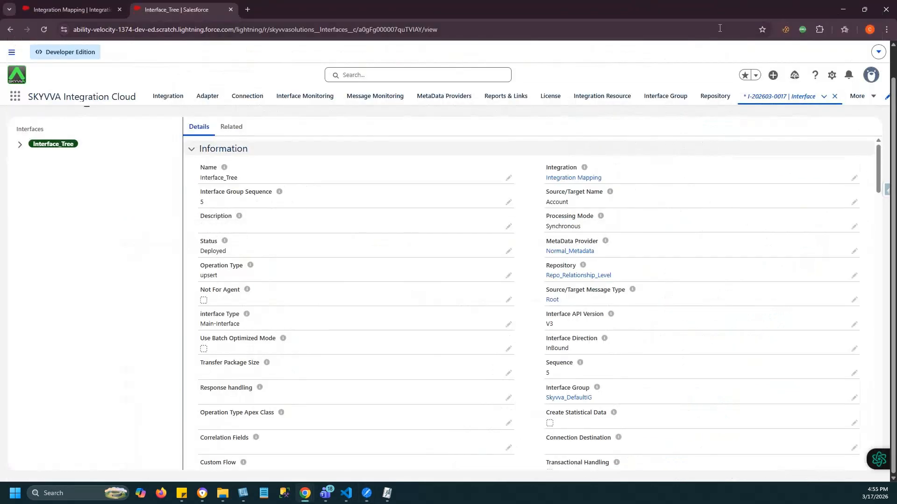
click(103, 8)
click(392, 171)
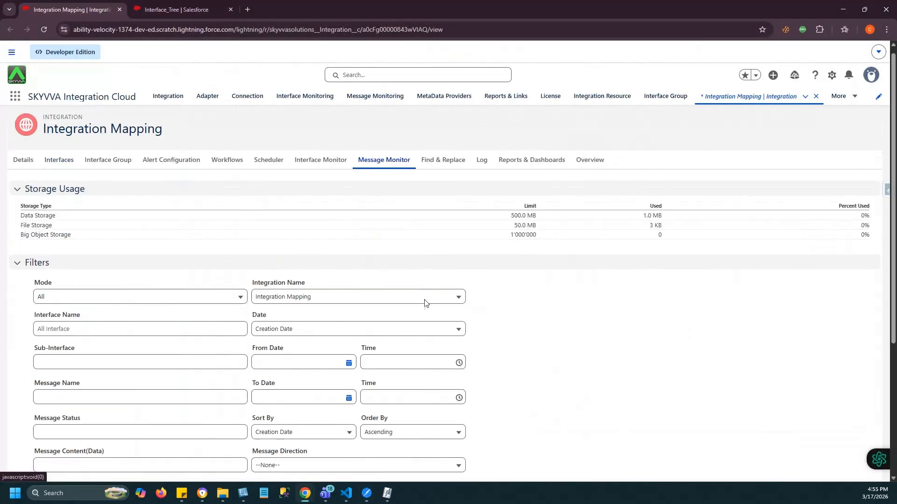
scroll(433, 328, down, 4)
click(427, 429)
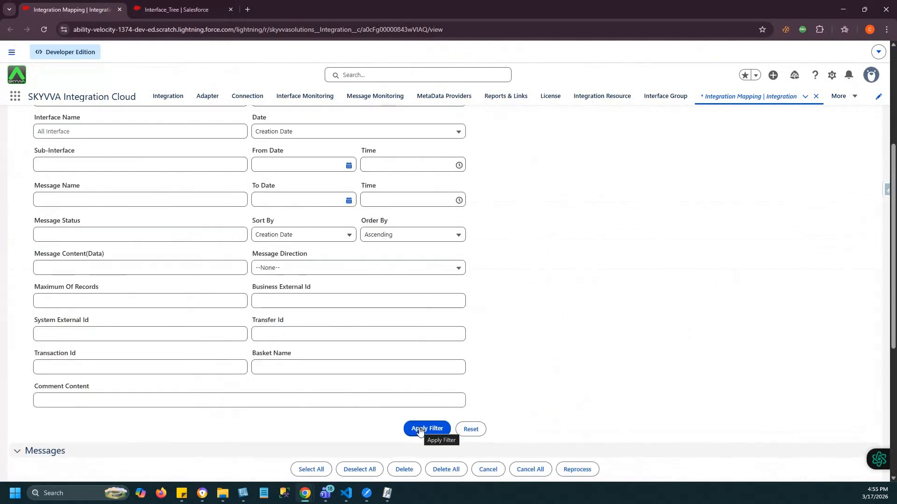
scroll(421, 428, down, 5)
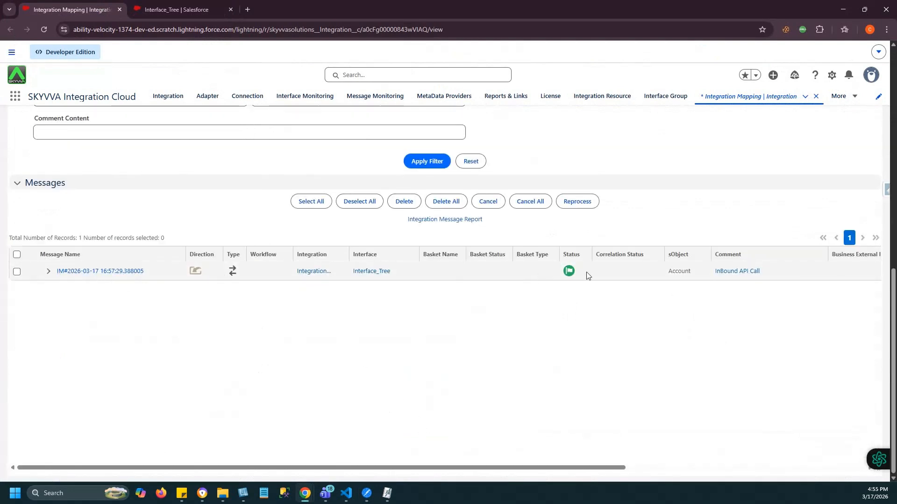
- Expand the Interface_Tree inbound API call's child messages, and open its message record with the tree expanded to the lowest level
click(47, 274)
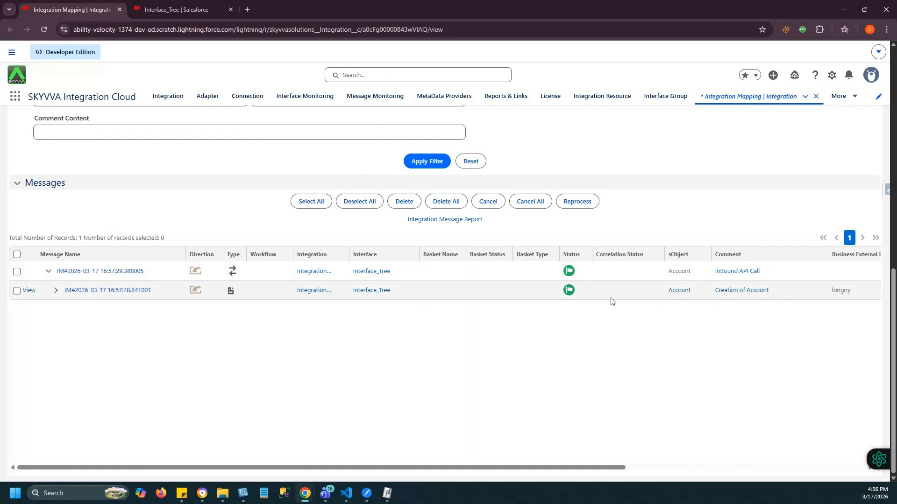
click(55, 291)
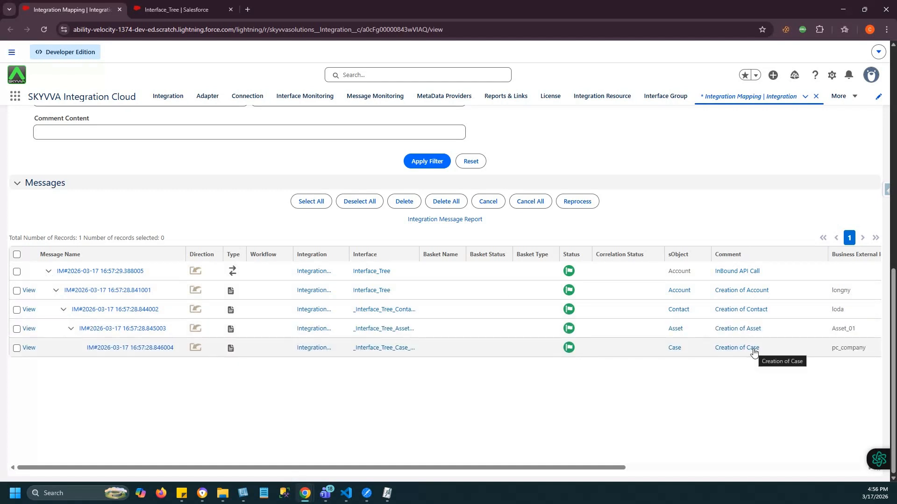
click(91, 272)
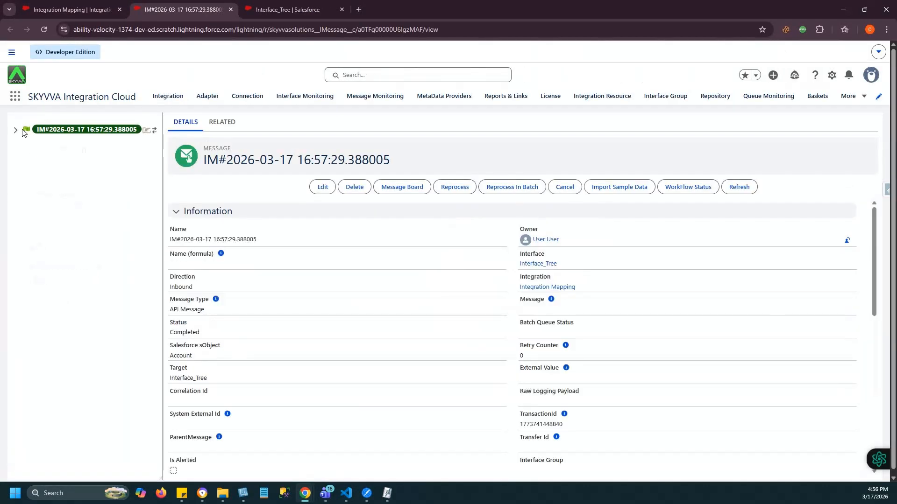
click(16, 131)
click(27, 141)
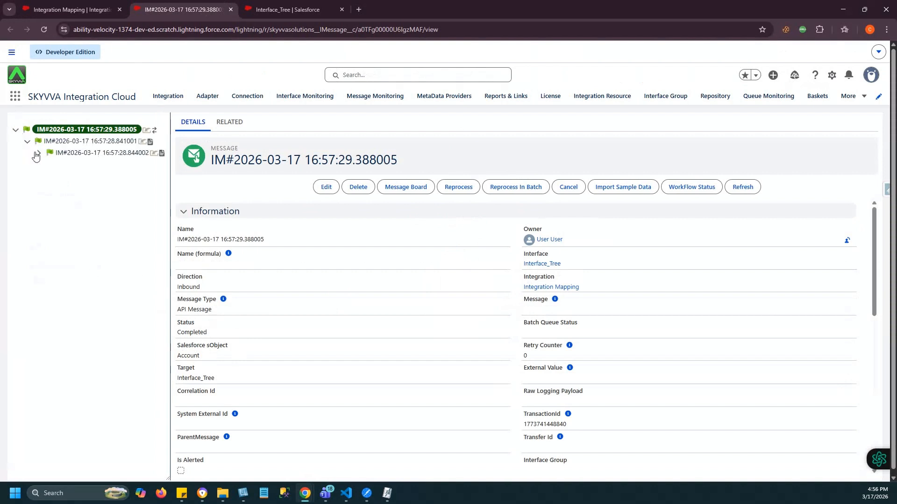
click(39, 153)
click(52, 164)
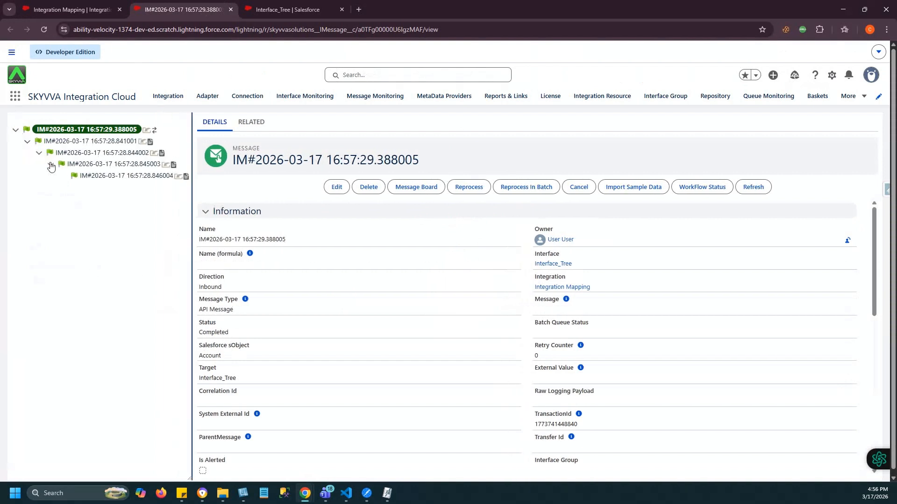
- Examine the Data section of the Account and Contact messages for the fields mapped from other hierarchy levels
click(58, 142)
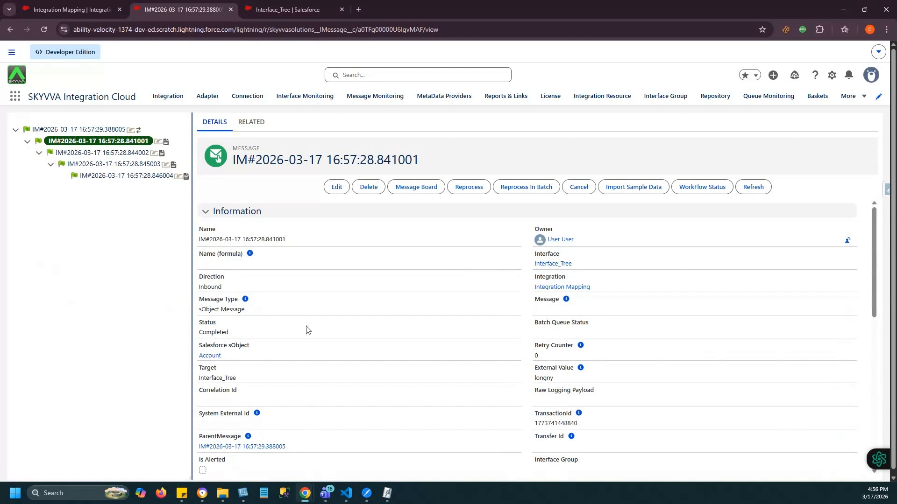
scroll(308, 330, down, 10)
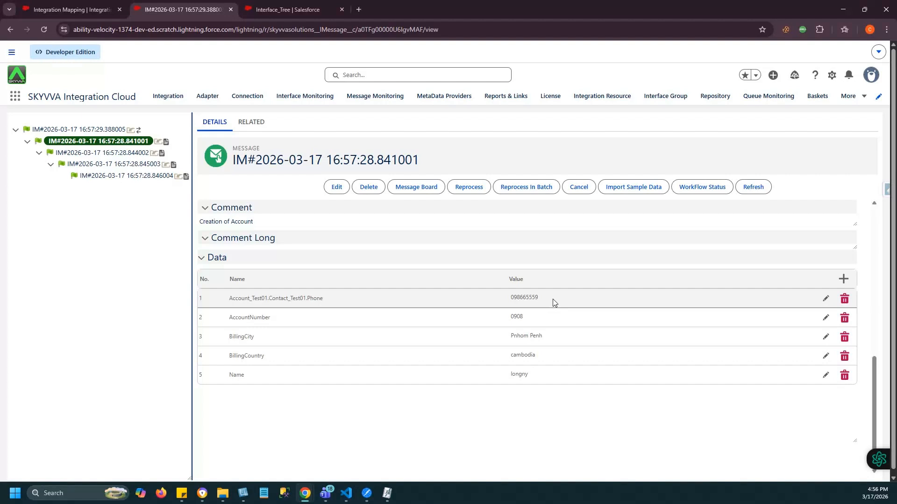
click(108, 154)
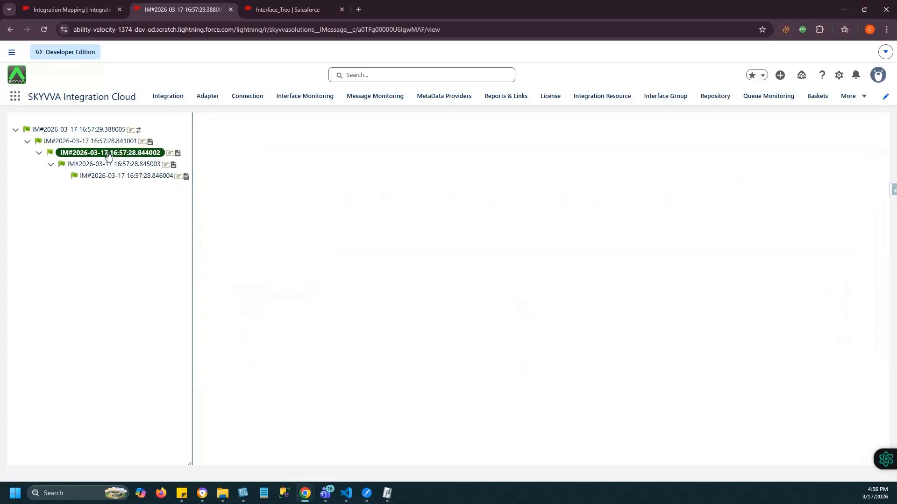
scroll(255, 318, down, 10)
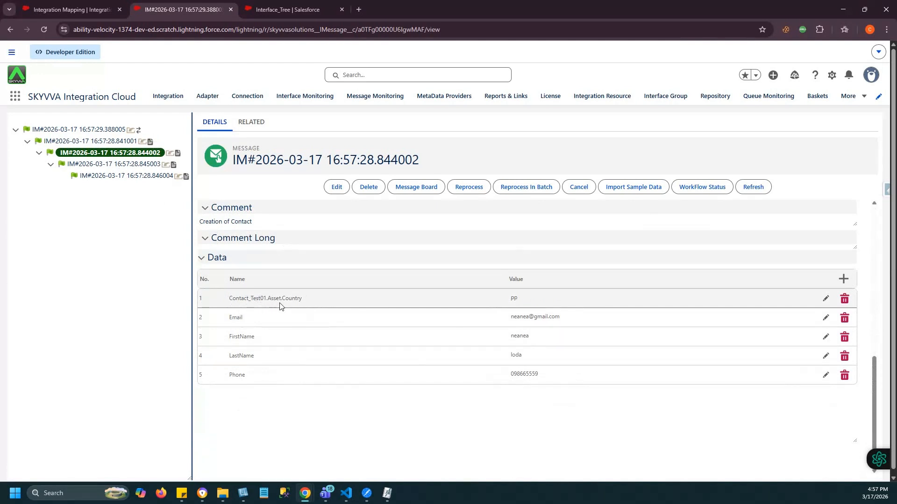
- Examine the Data section of the Asset and Case messages for the fields mapped from Case_Test01
click(104, 165)
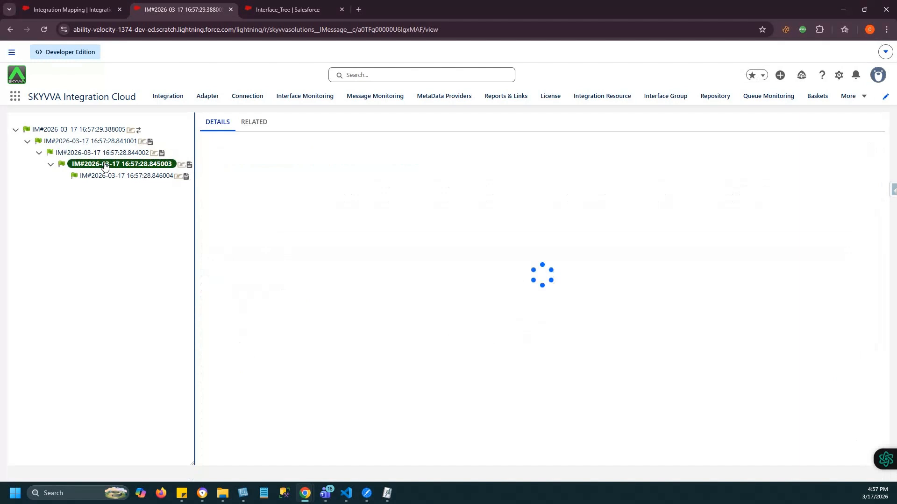
scroll(437, 343, down, 10)
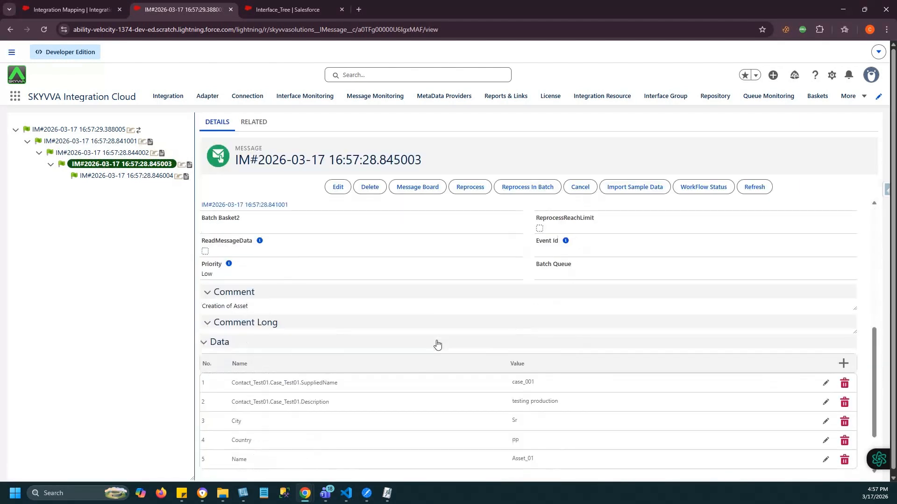
scroll(437, 344, down, 1)
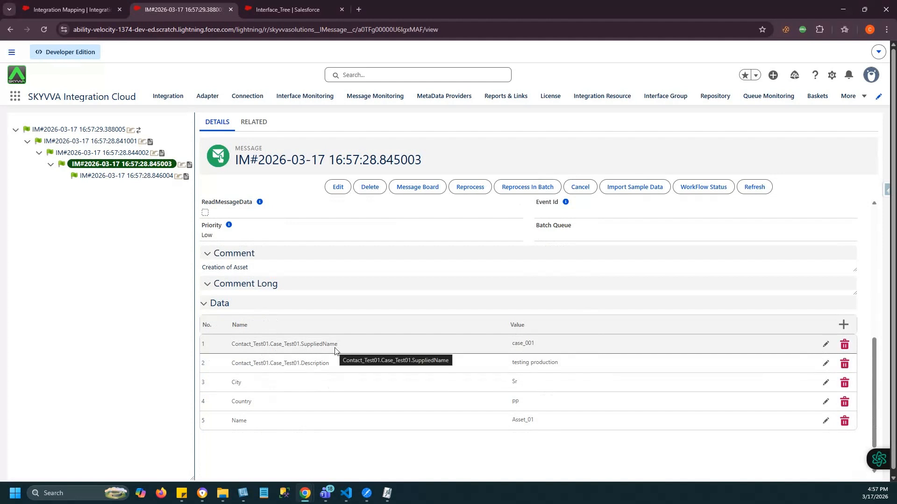
click(164, 177)
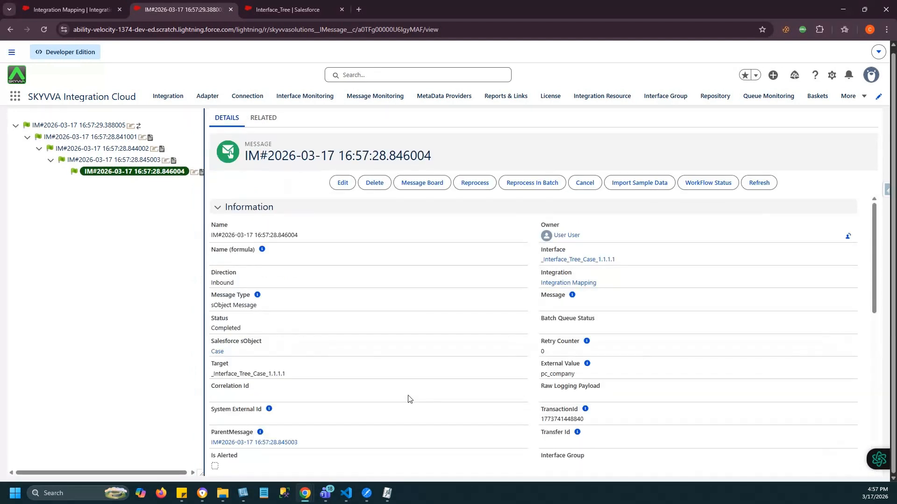
scroll(369, 404, down, 5)
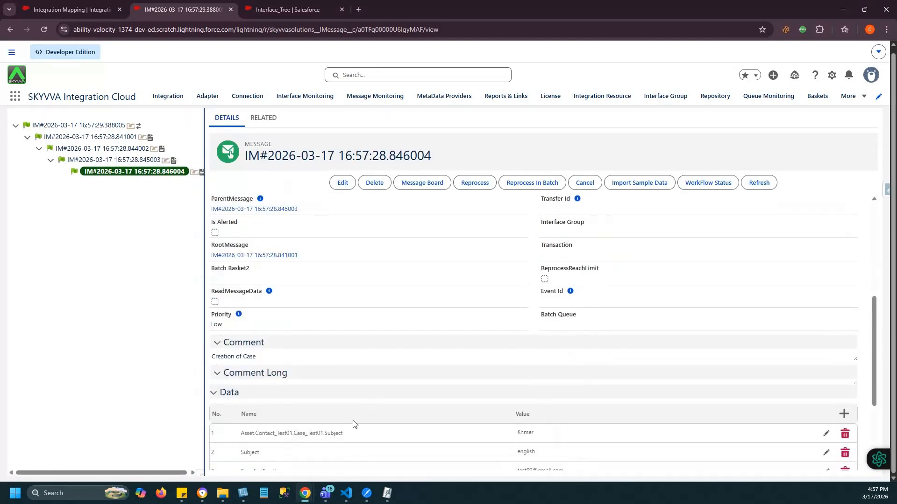
scroll(353, 423, down, 1)
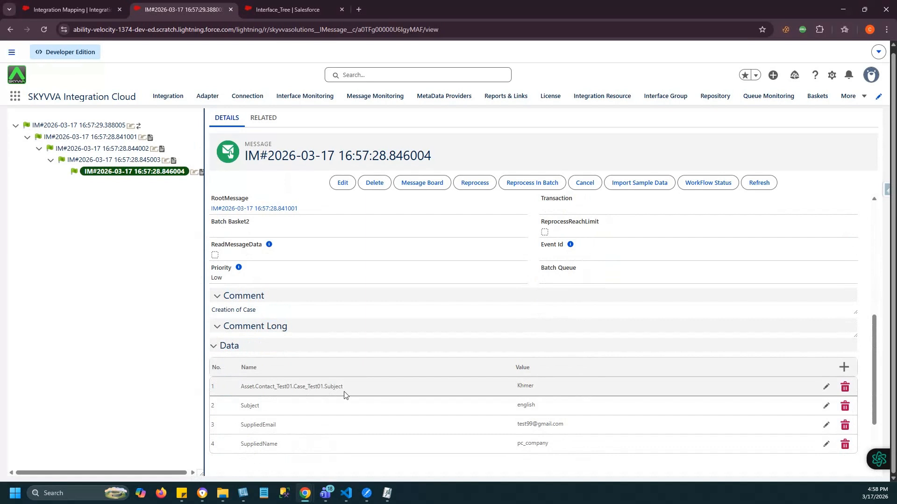
- Open the Salesforce Account record from the Account message and check its phone, account number and billing address details
click(85, 138)
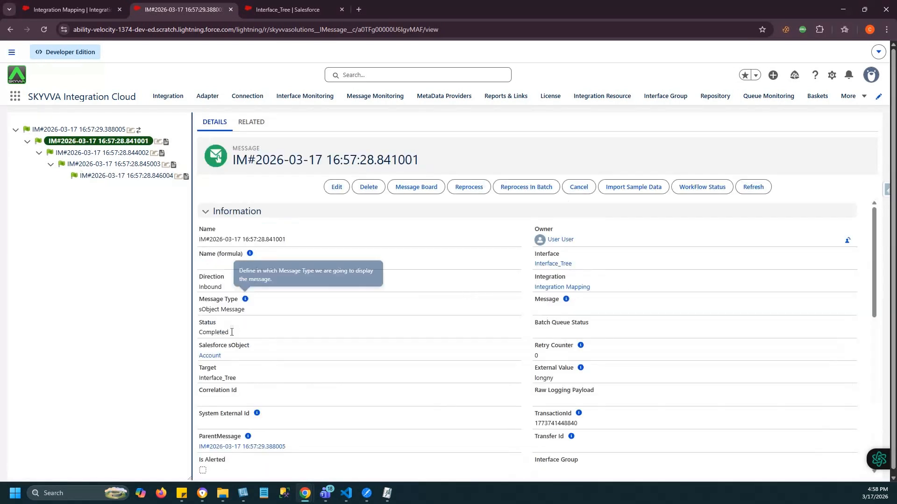
click(211, 357)
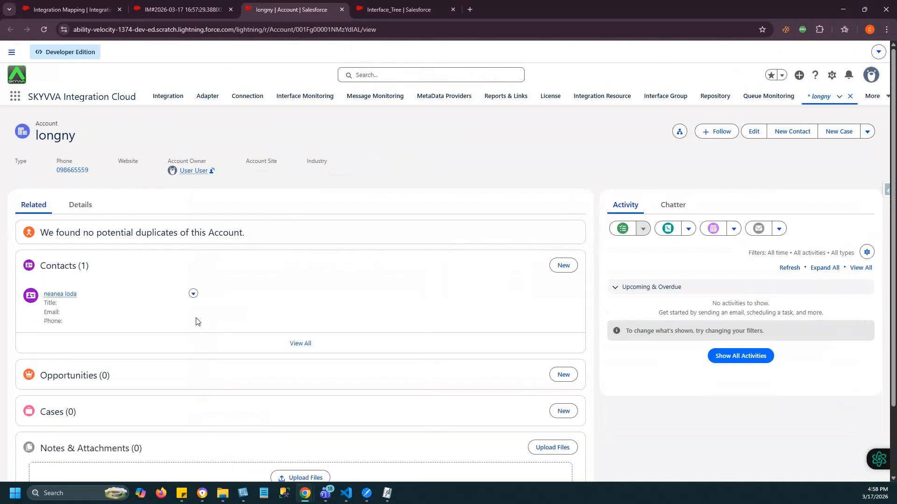
click(78, 210)
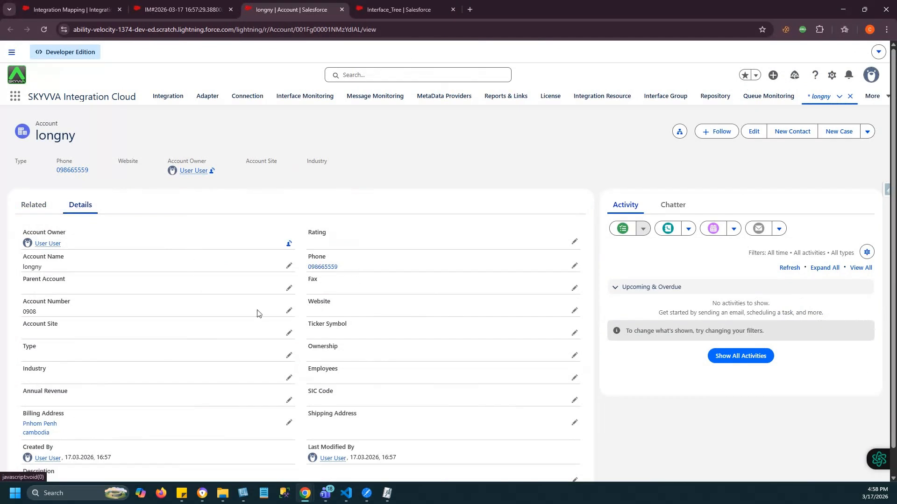
scroll(45, 406, down, 1)
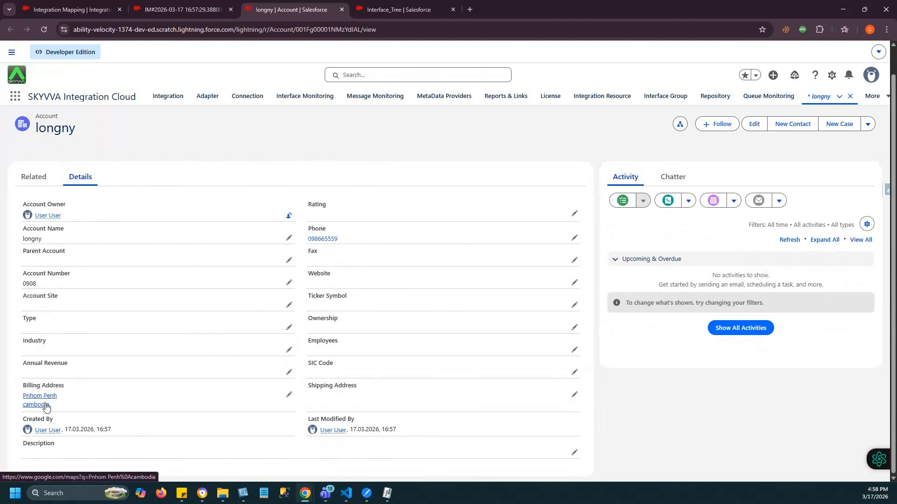
- Open the account's related contact and check its name and Other Country in the edit form, leaving without saving
click(34, 177)
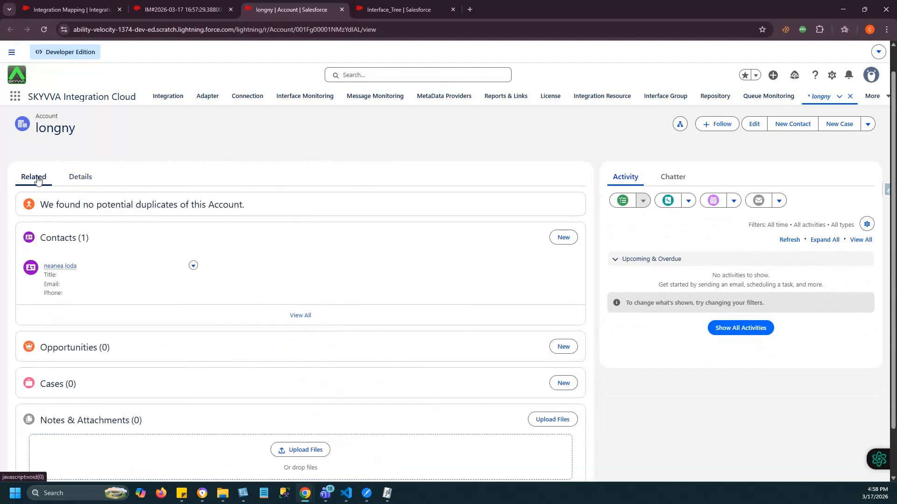
click(51, 268)
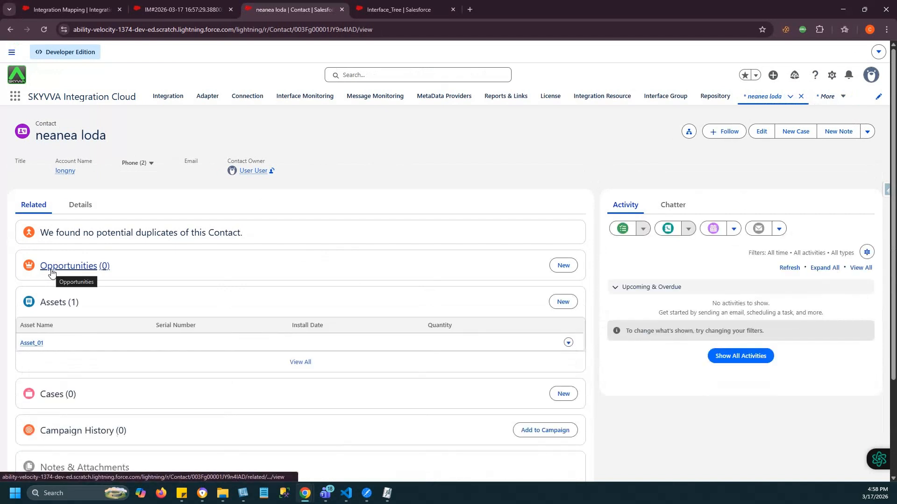
click(79, 206)
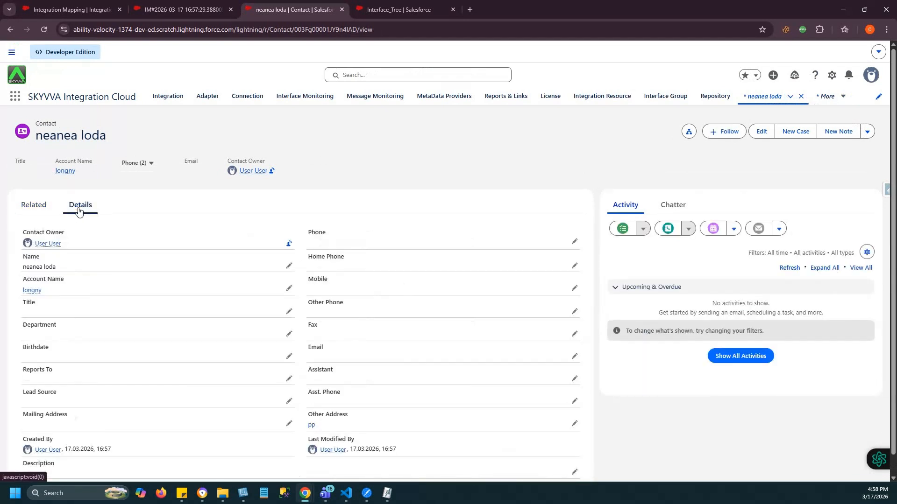
scroll(329, 357, down, 4)
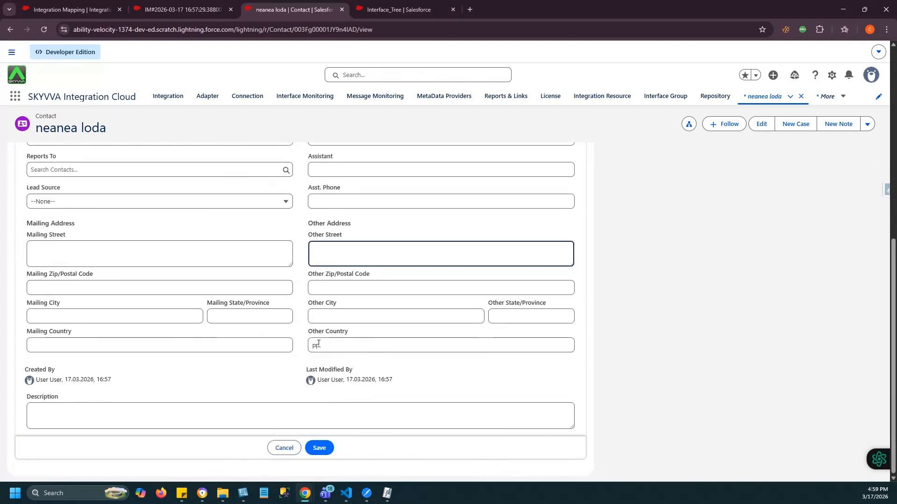
scroll(318, 344, up, 5)
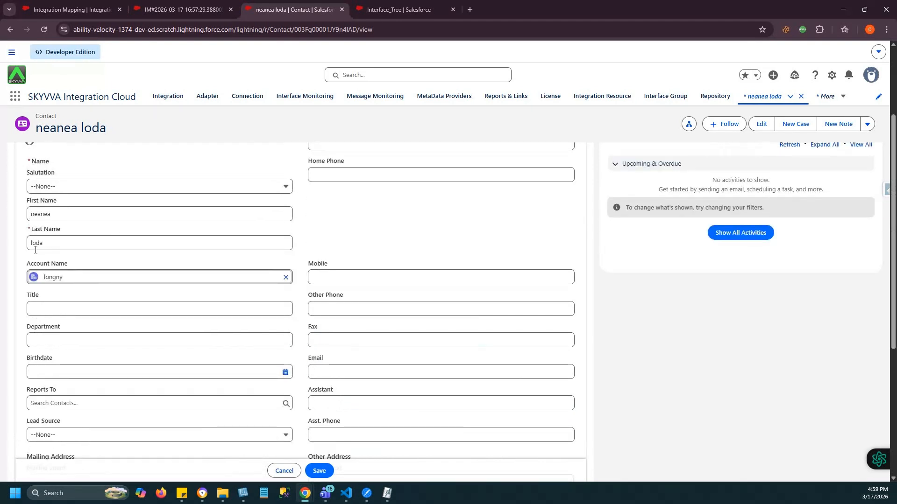
click(283, 470)
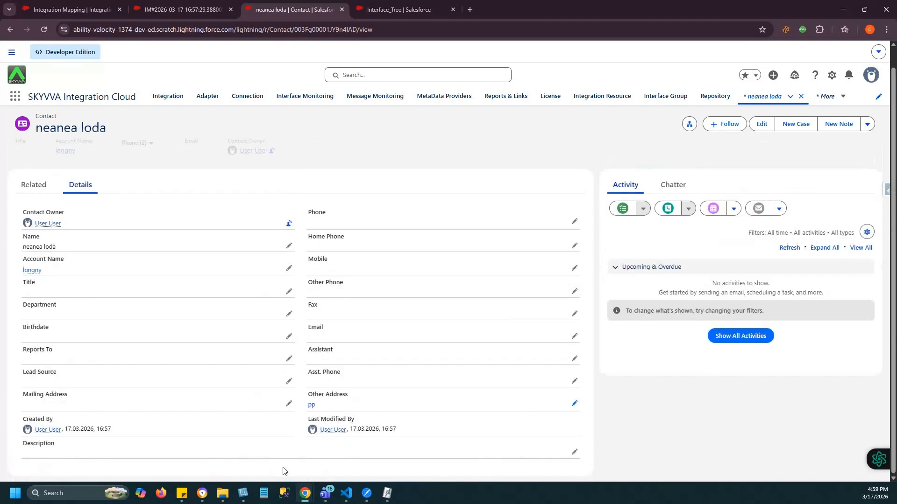
- Open the contact's related asset Asset_01 and check its Country and Description details
click(34, 186)
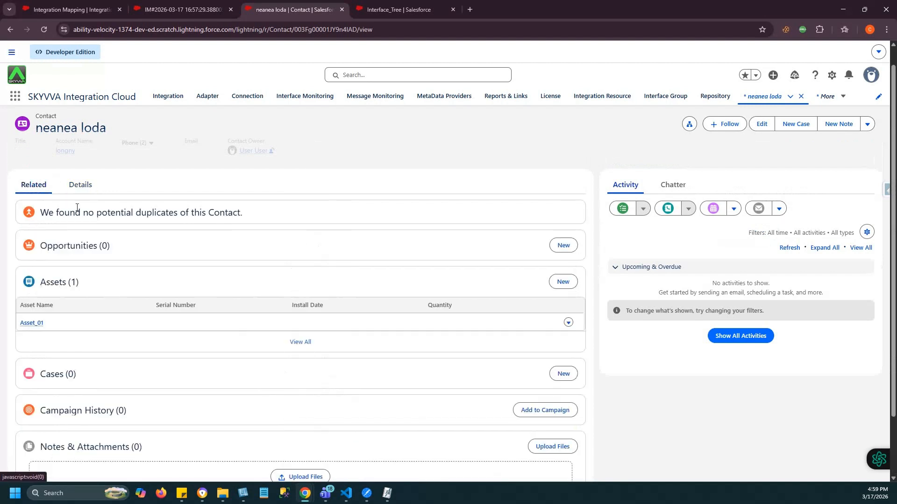
click(25, 323)
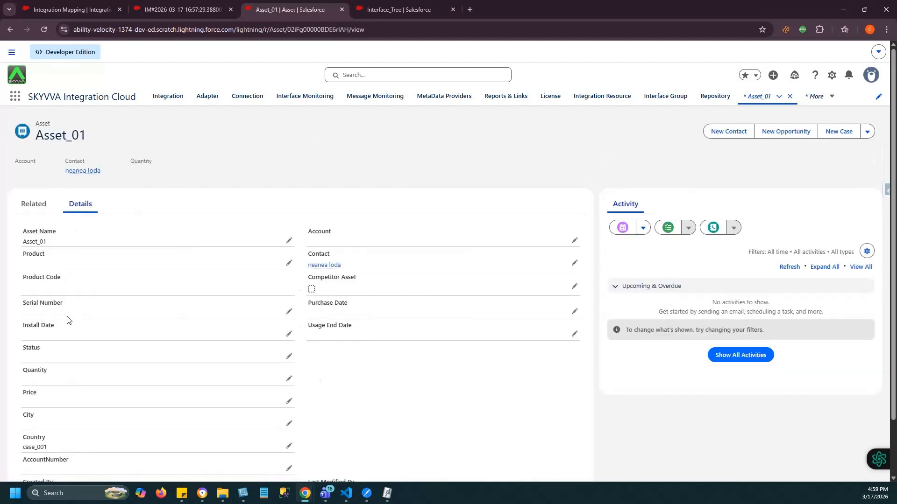
scroll(68, 320, down, 1)
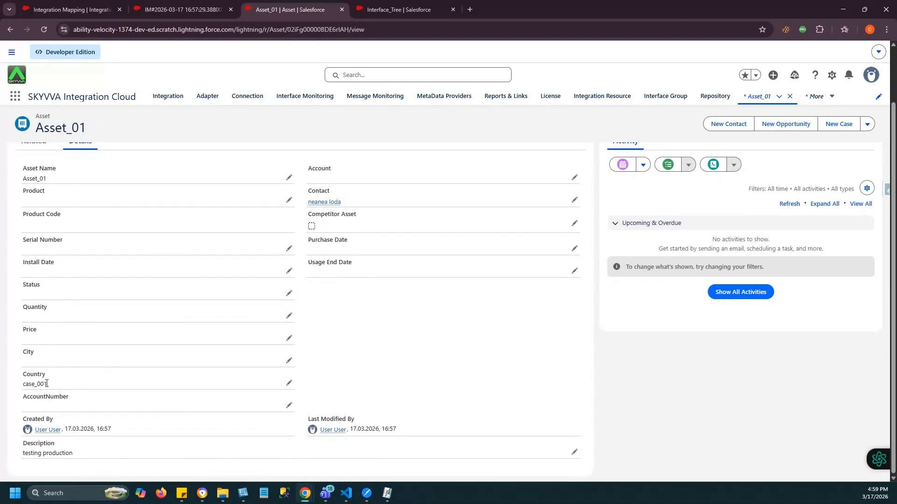
- Open the case related to Asset_01 and check its Account_Number, Web Email, Web Name and Subject fields
click(34, 141)
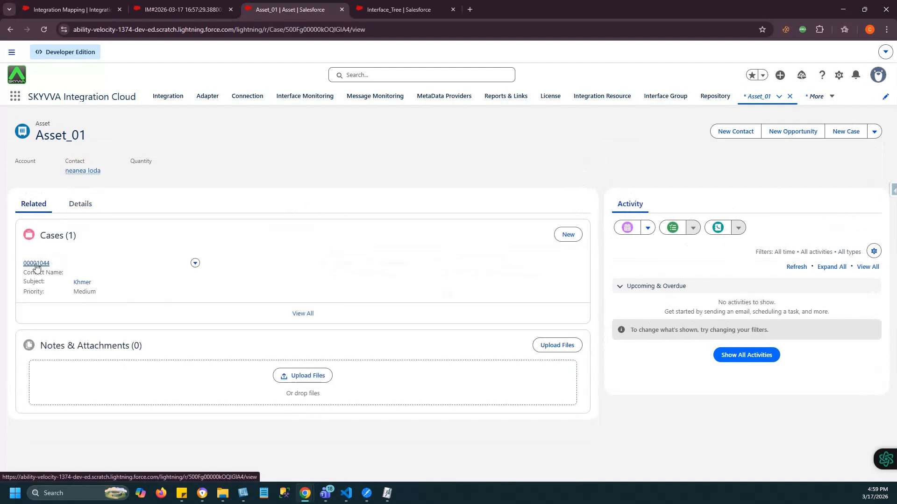
click(36, 264)
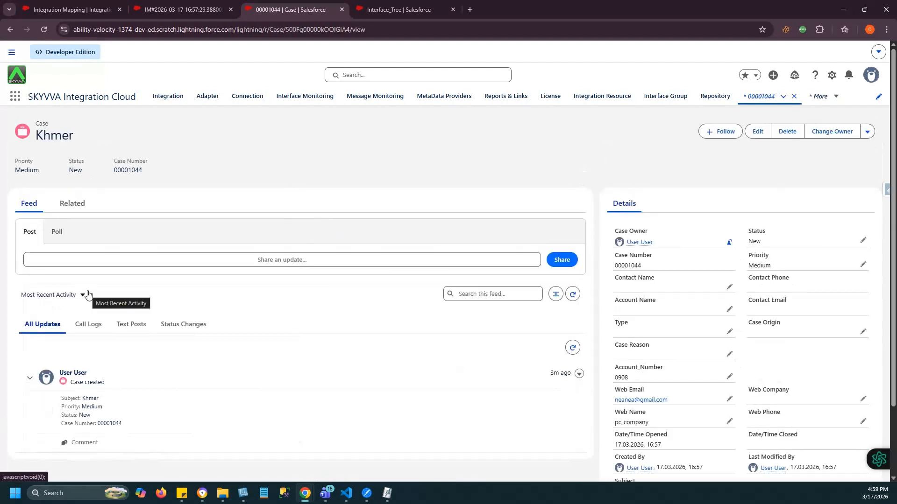
click(73, 205)
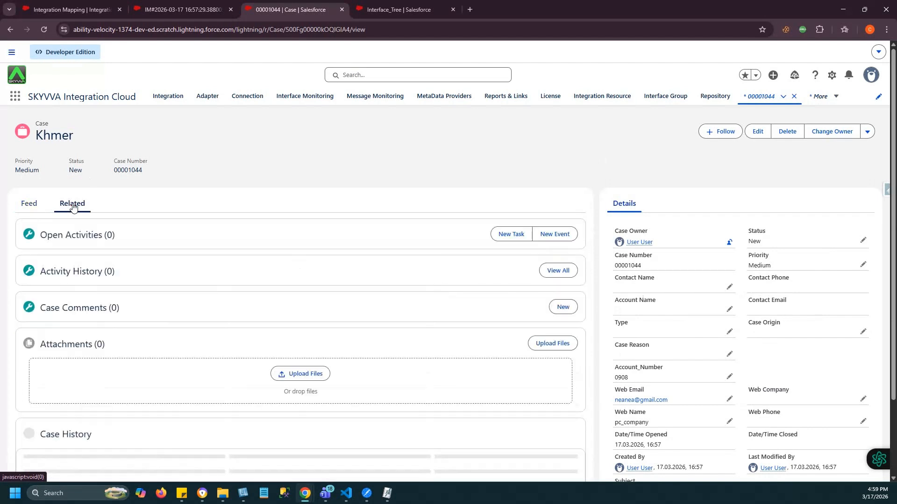
scroll(731, 299, down, 1)
click(729, 375)
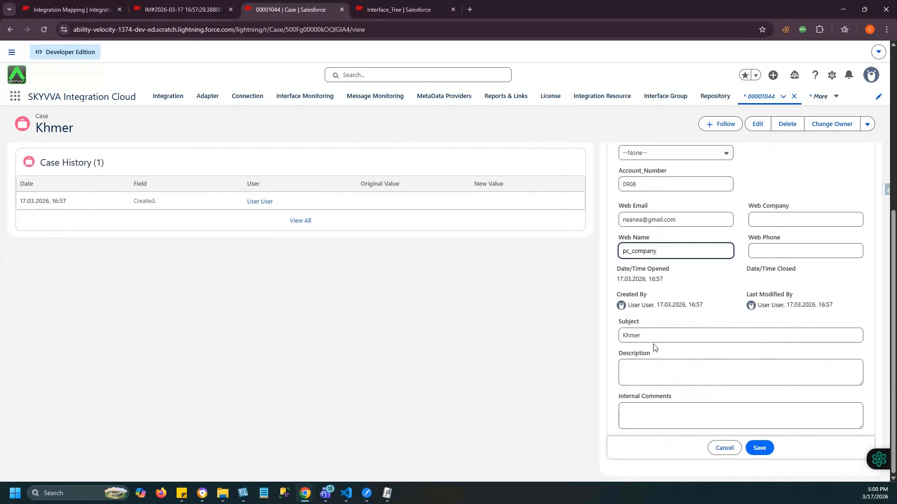
- Return to the Interface_Tree mapping and review the cross-level source paths for Account Phone, Contact OtherCountry and Asset Description
key(ctrl+Tab)
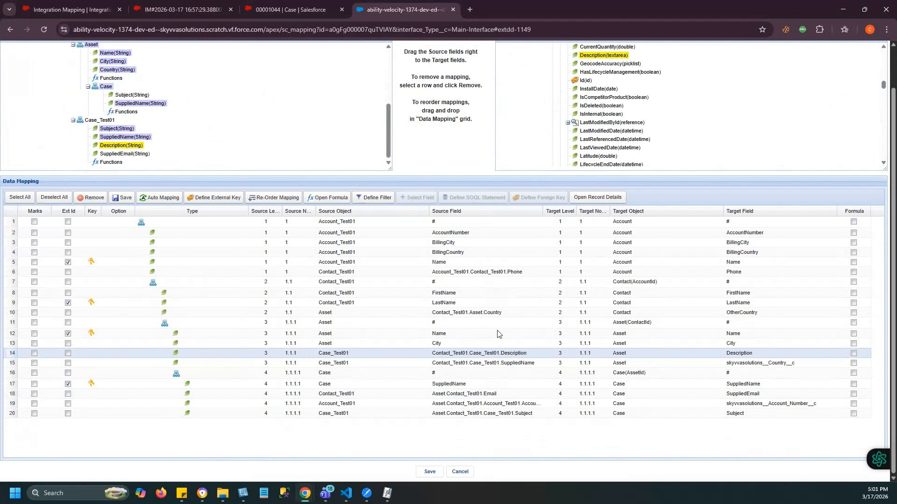
click(210, 286)
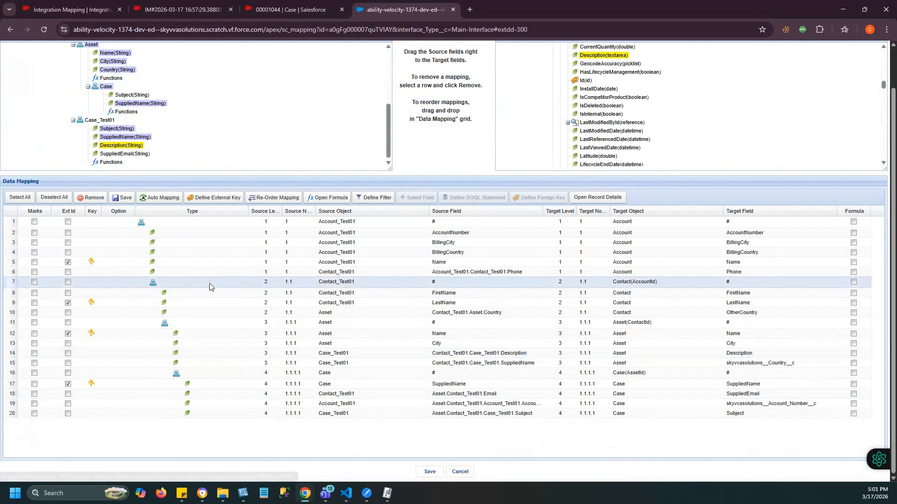
click(390, 272)
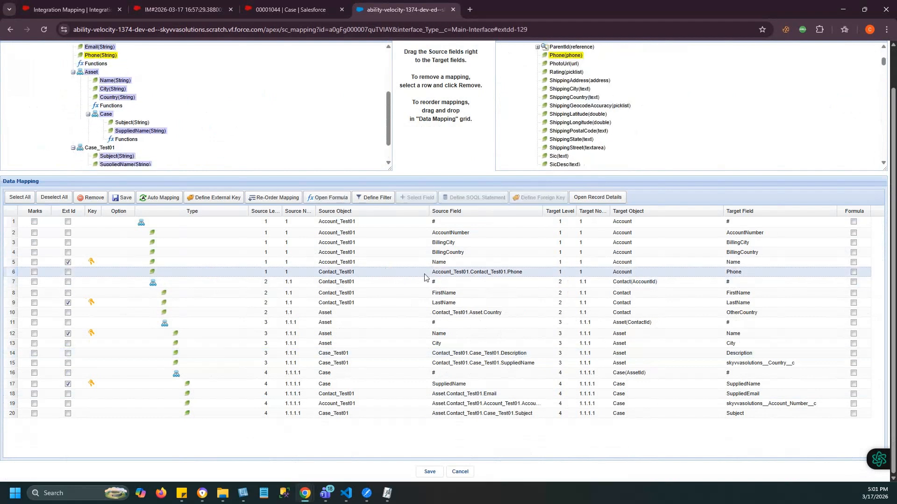
click(373, 309)
click(374, 312)
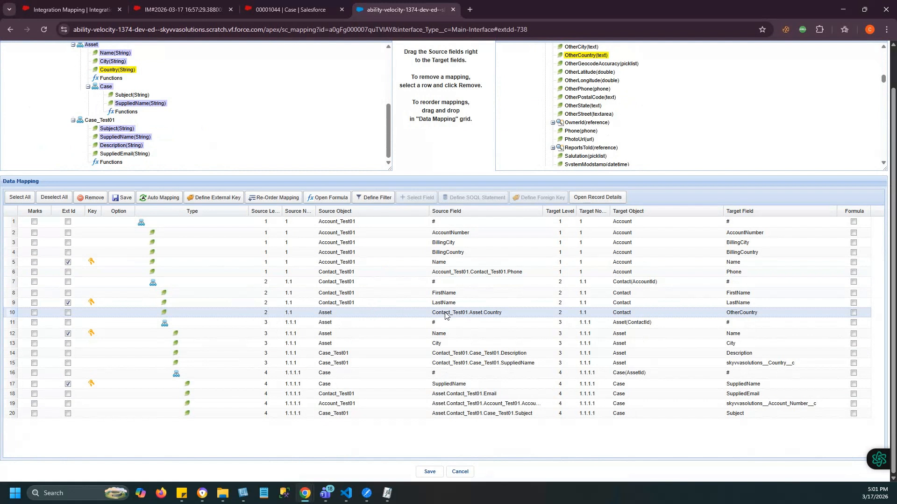
scroll(255, 123, up, 2)
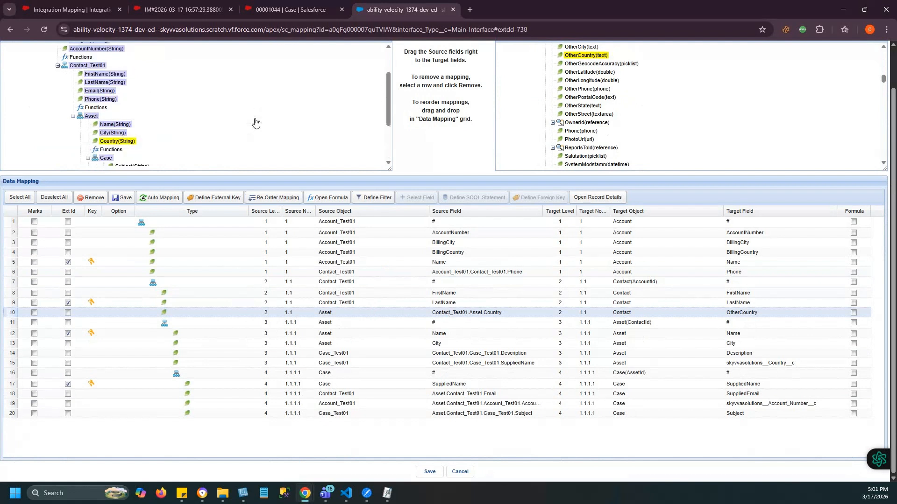
scroll(255, 123, up, 1)
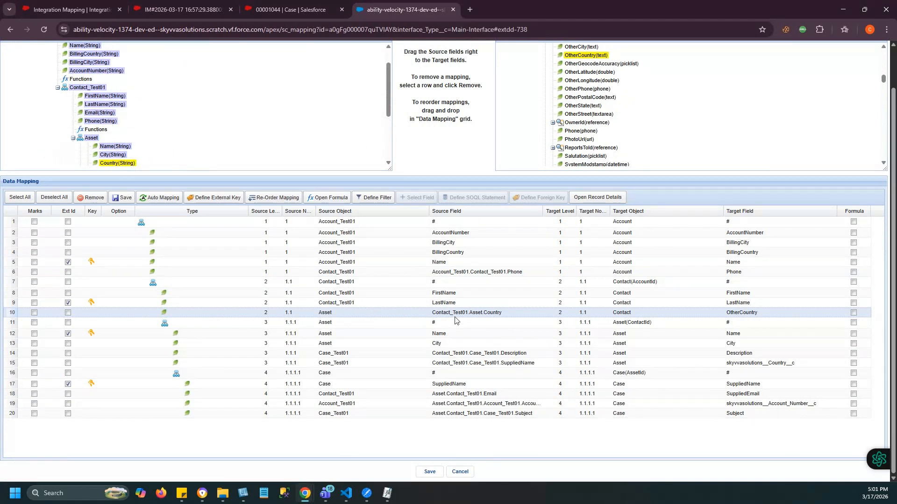
click(434, 357)
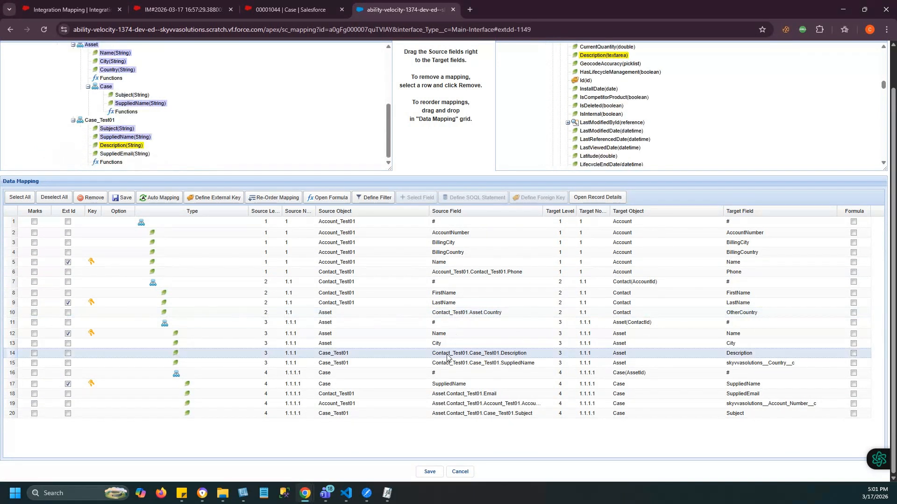